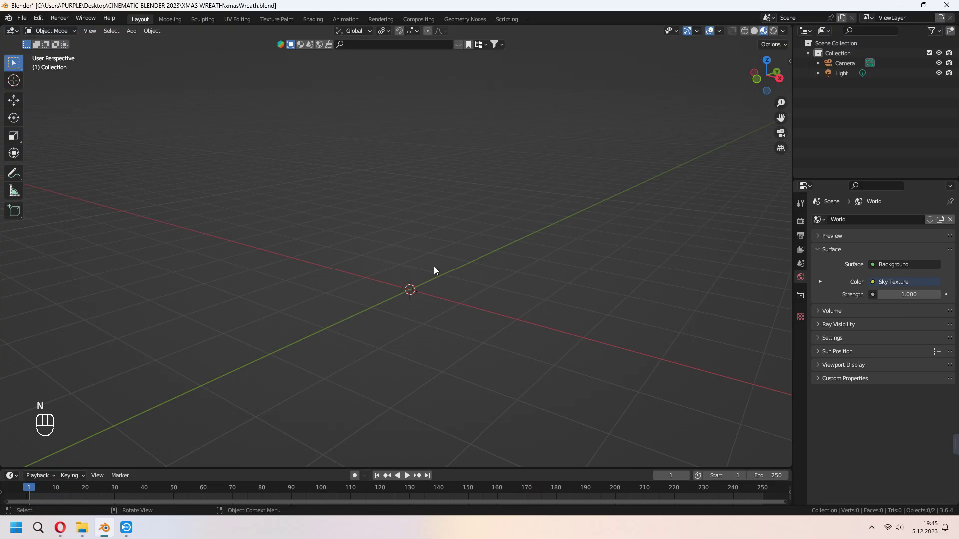
Add a plane and rotate it 90° on X so it stands upright.
key(shift+a)
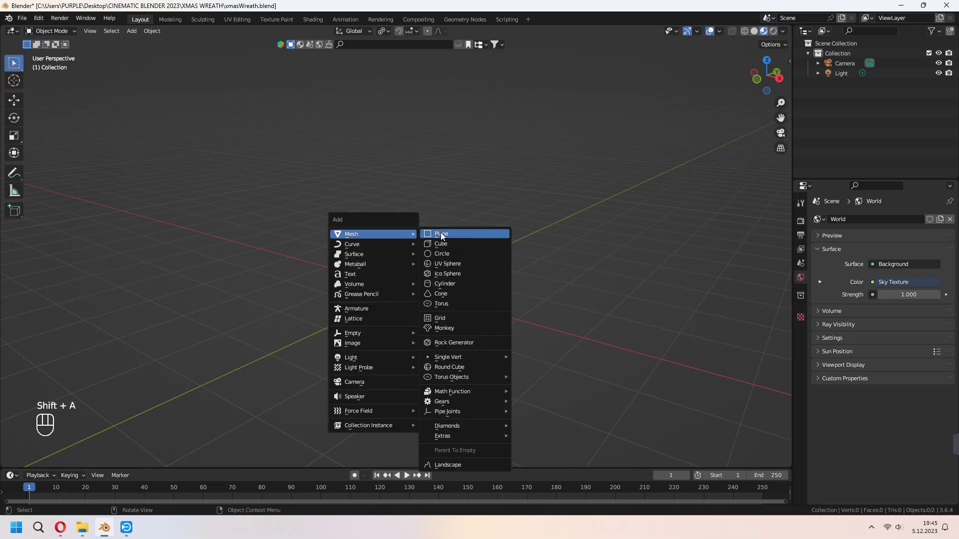
click(442, 233)
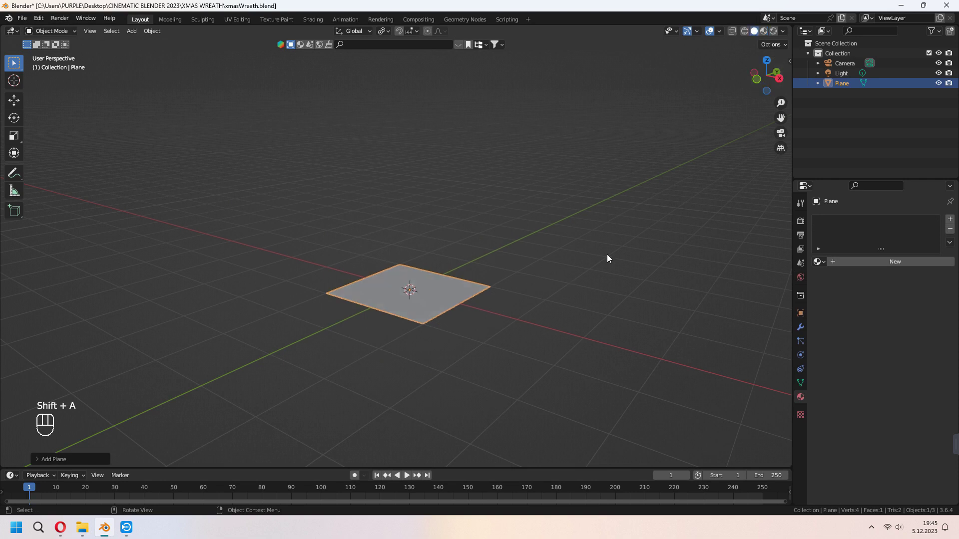
key(r)
key(x)
key(KP_9)
key(KP_0)
key(KP_Enter)
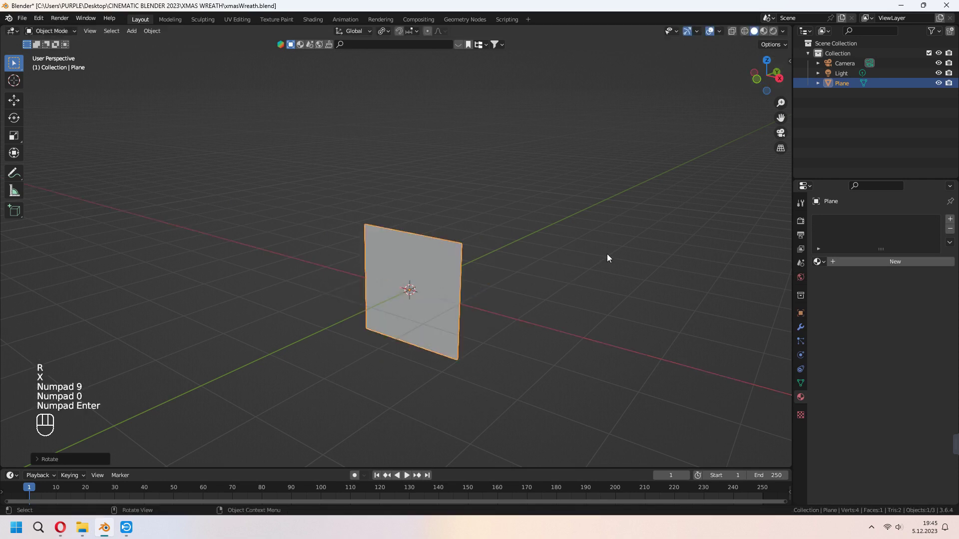
Thin the plane along X and merge its top vertices at center into a point.
key(s)
key(x)
click(437, 290)
mouse_move(437, 290)
middle_down()
mouse_move(620, 293)
mouse_move(486, 257)
middle_up()
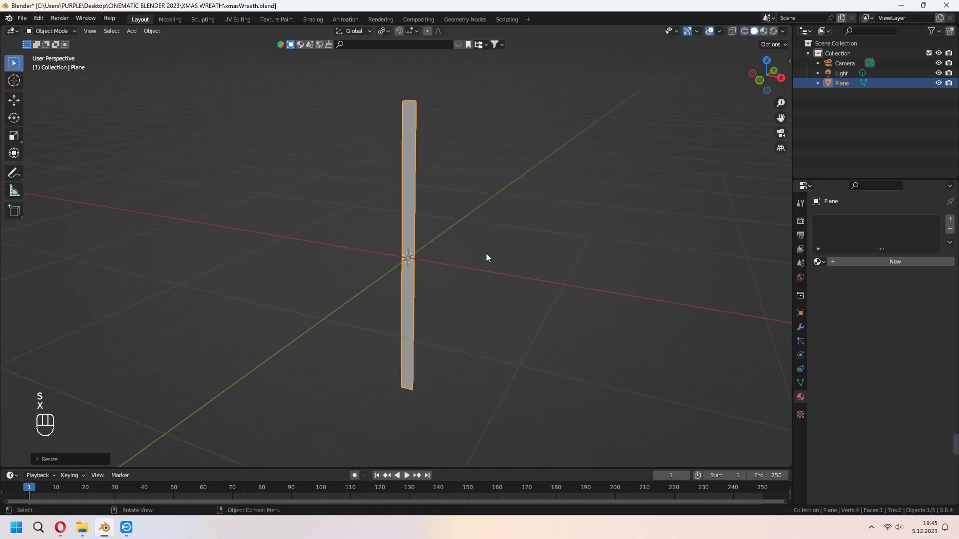
key(Tab)
drag(386, 83, 436, 116)
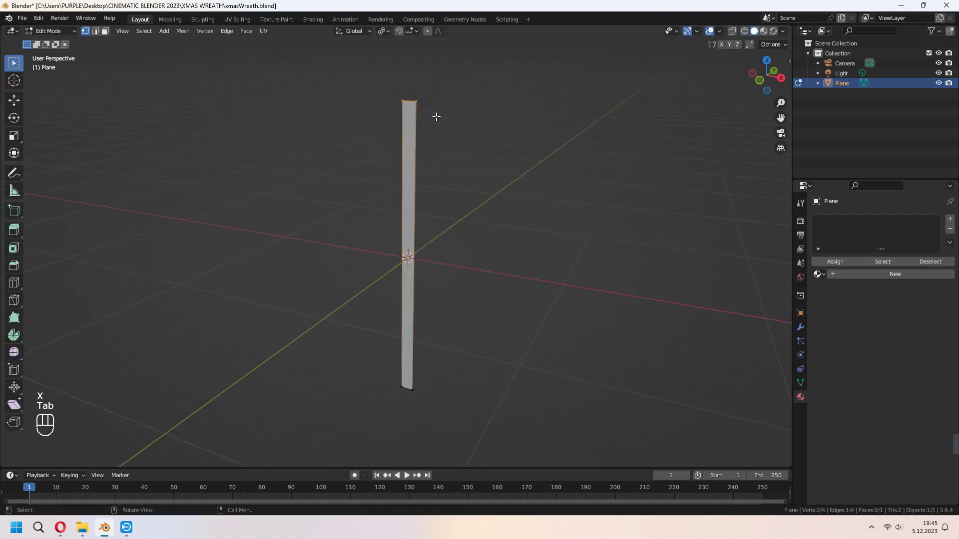
key(m)
click(436, 116)
key(Tab)
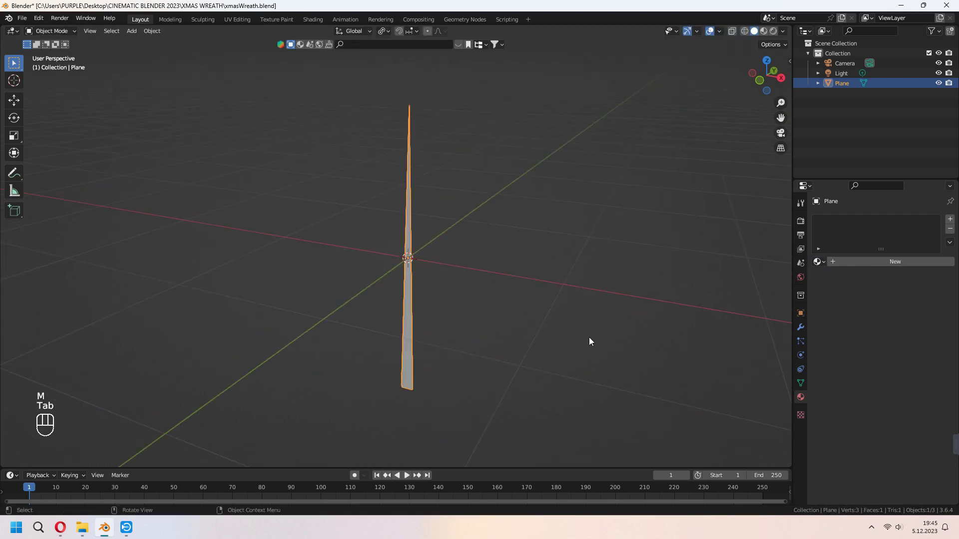
Resize the pointed blade and move it along X far to the left.
key(s)
click(511, 319)
middle_drag(512, 320, 616, 371)
key(g)
key(x)
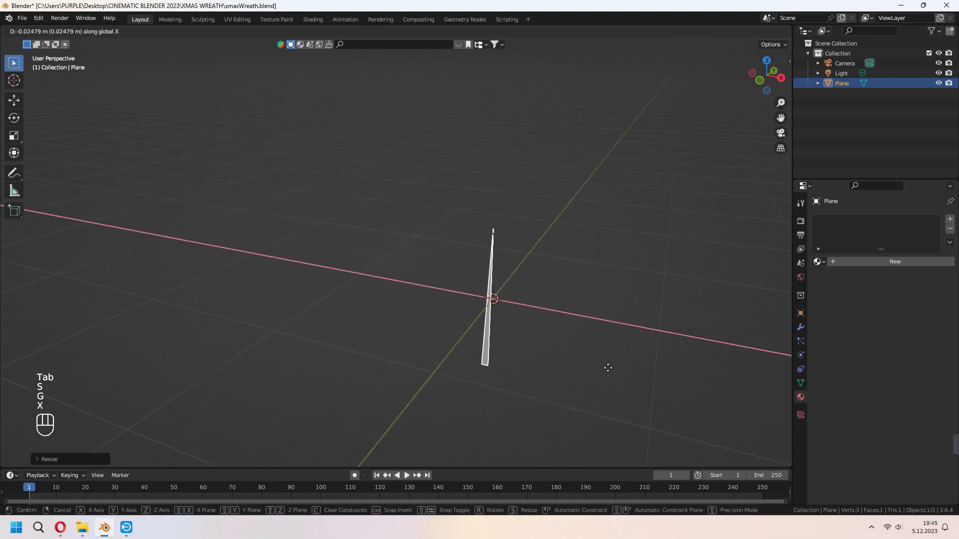
click(200, 239)
mouse_move(199, 240)
middle_down()
mouse_move(391, 298)
mouse_move(474, 290)
mouse_move(499, 257)
middle_up()
Duplicate the blade along X, then change the copy's height and vertical position.
key(shift+s)
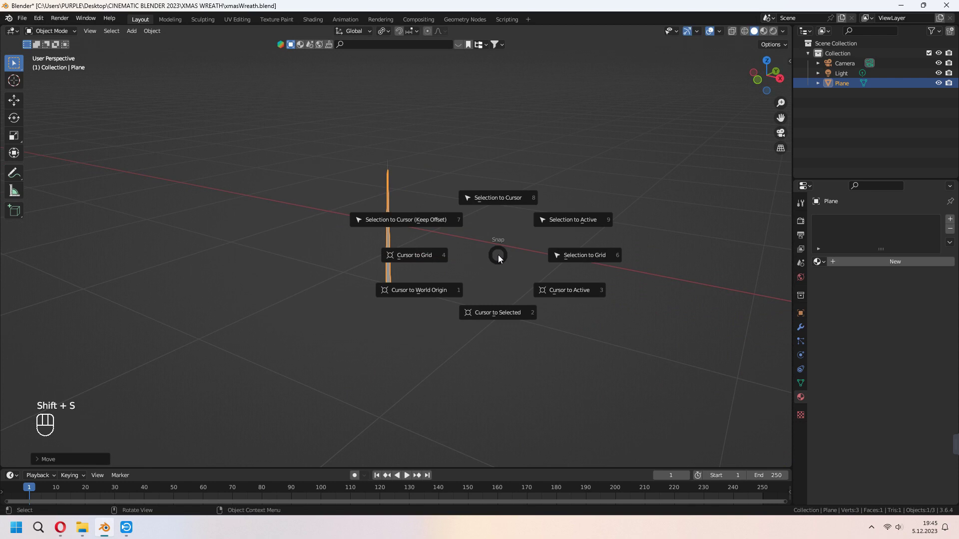
click(490, 248)
key(shift+d)
key(x)
click(479, 235)
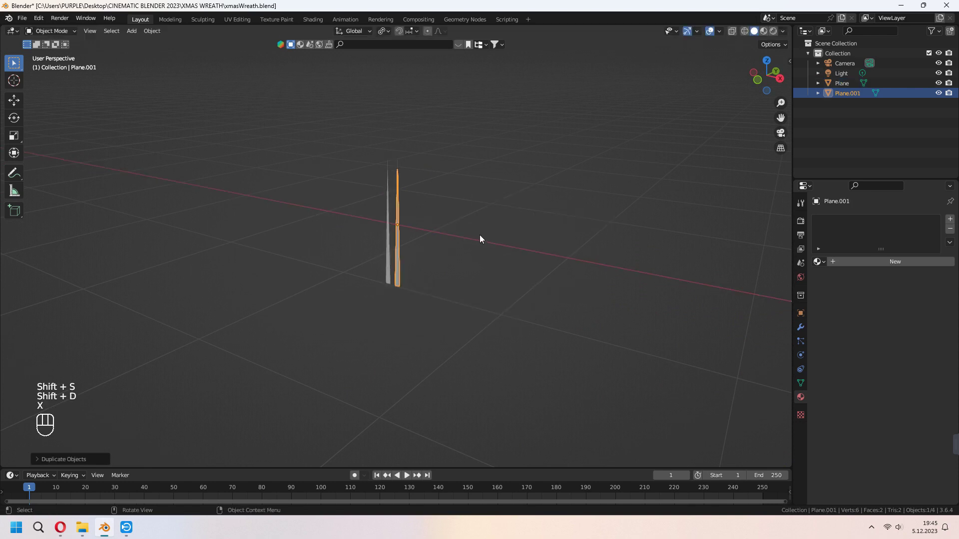
key(s)
key(z)
click(455, 235)
key(g)
key(z)
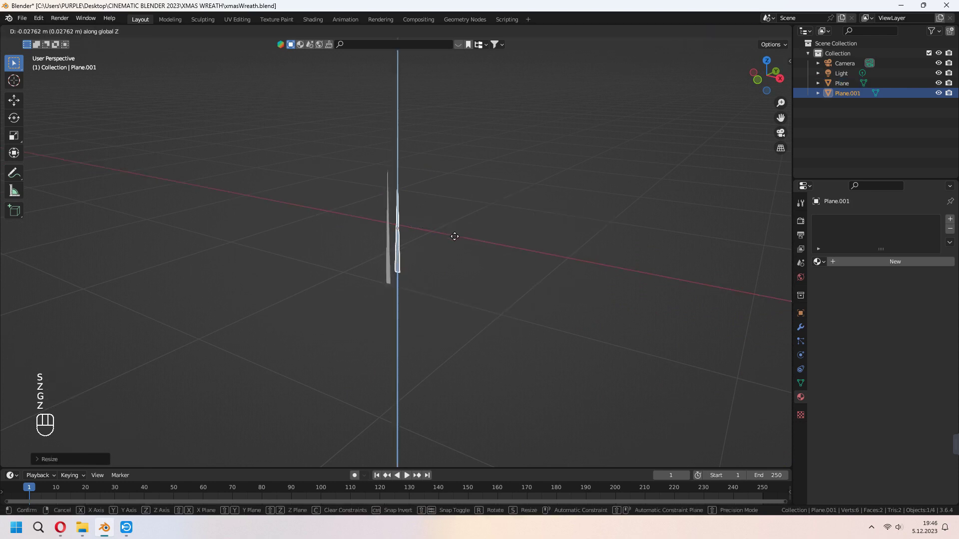
click(455, 239)
Duplicate a third blade along X and resize its overall size and height.
key(shift+d)
key(x)
click(436, 239)
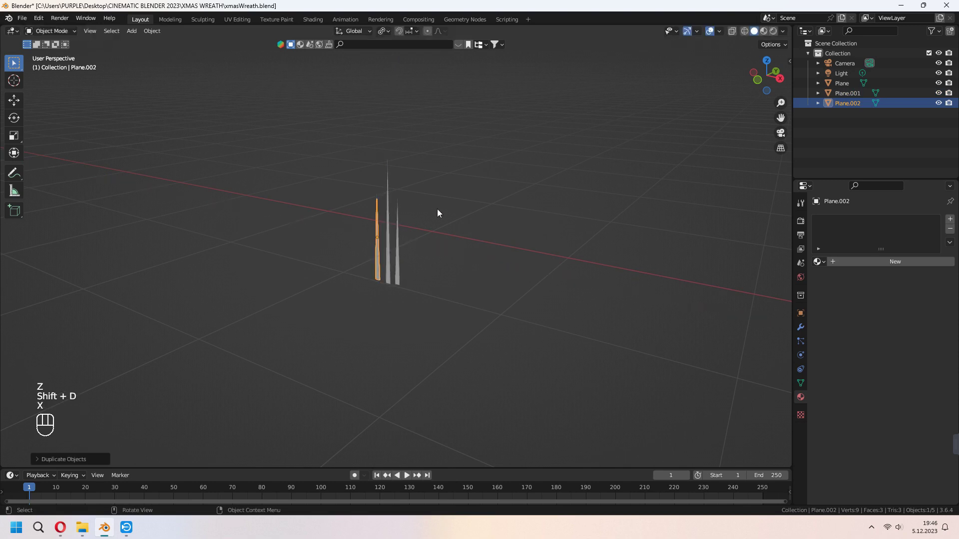
key(s)
click(443, 152)
key(s)
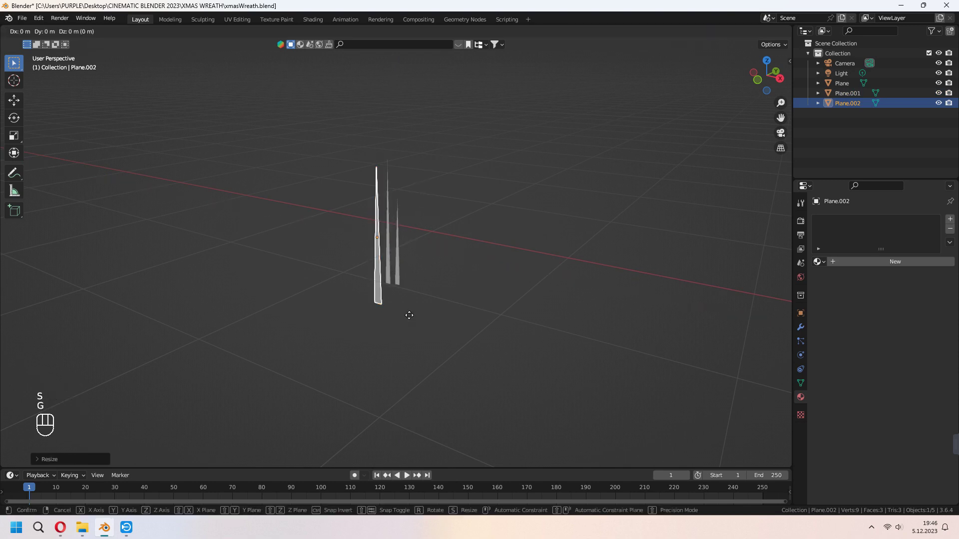
key(z)
click(439, 263)
scroll(439, 262, down, 2)
Move all three blades into a new collection named 'leaves'.
drag(434, 196, 377, 263)
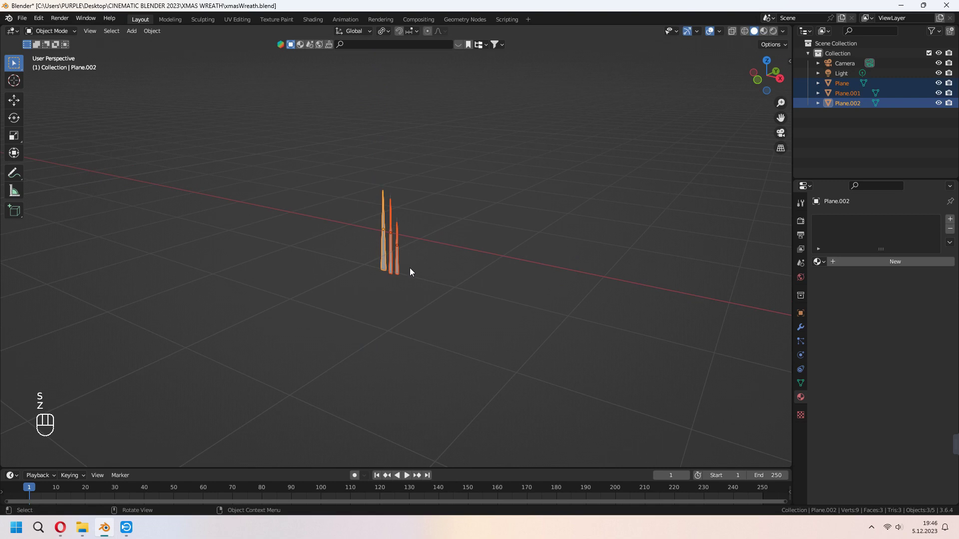
key(m)
click(410, 268)
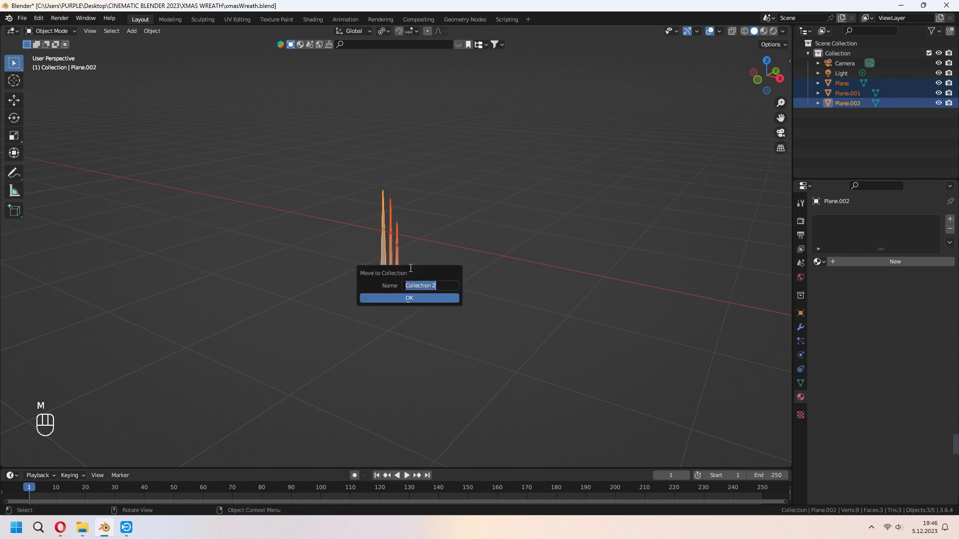
text(leaves)
key(Return)
scroll(408, 269, down, 2)
mouse_move(409, 270)
shift+middle_down()
mouse_move(395, 314)
mouse_move(382, 315)
shift+middle_up()
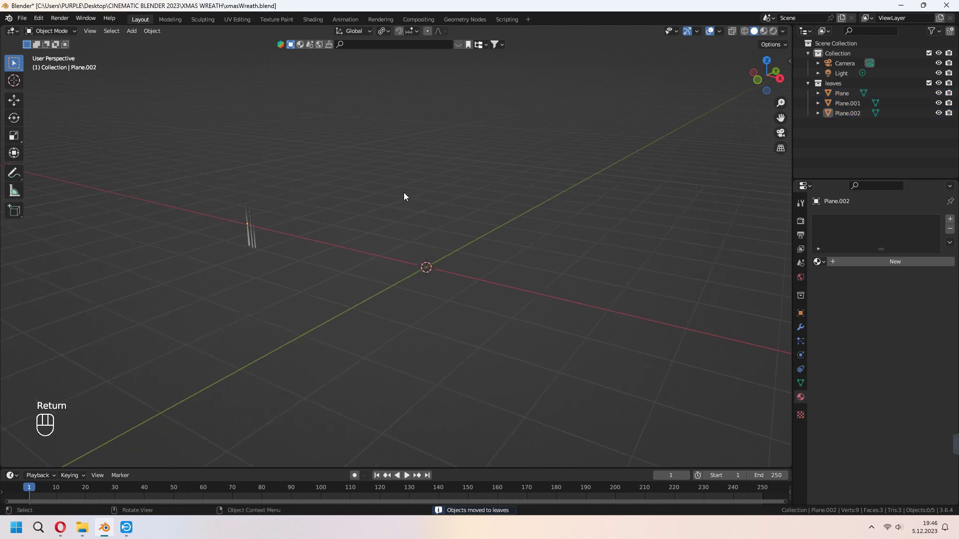
Add a torus and set it to smooth shading.
key(shift+a)
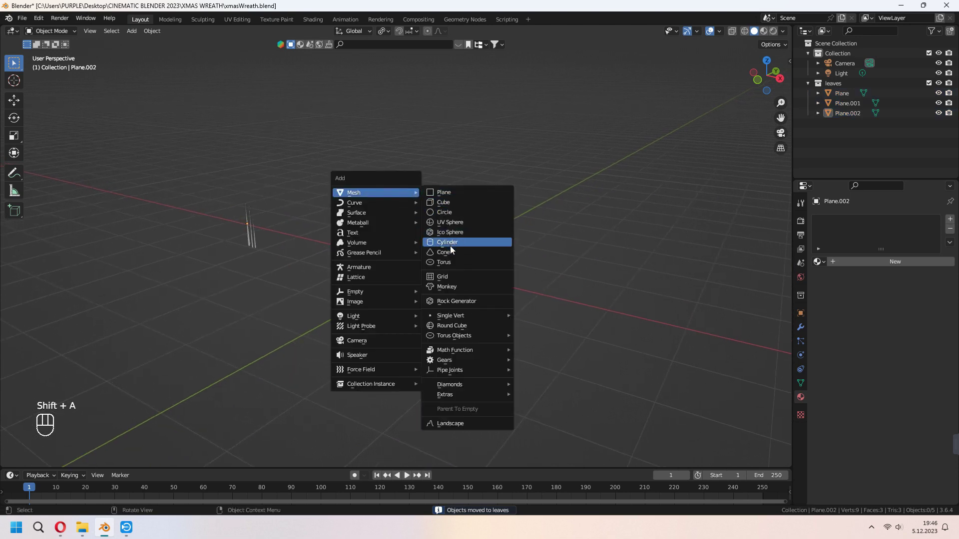
click(452, 261)
key(r)
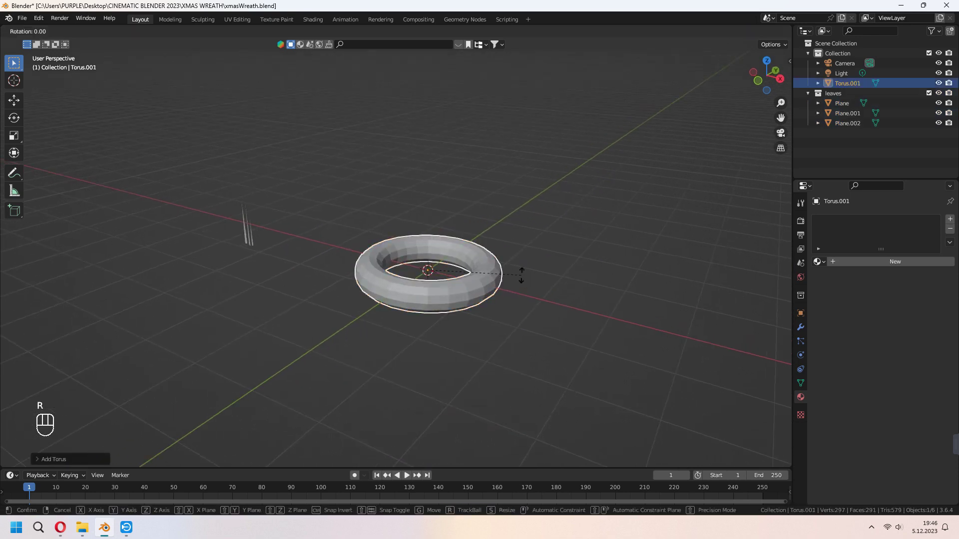
key(Escape)
click(34, 459)
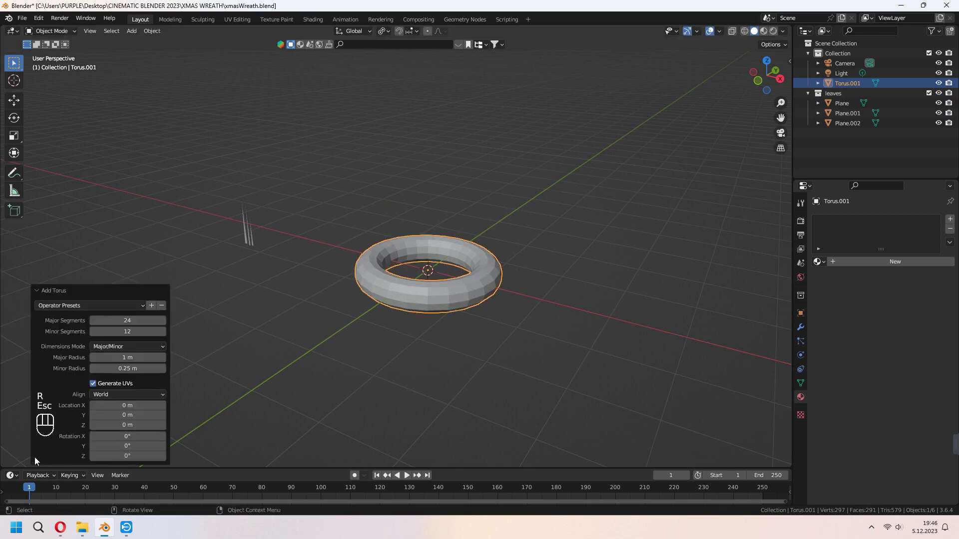
click(42, 291)
right_click(424, 299)
click(423, 298)
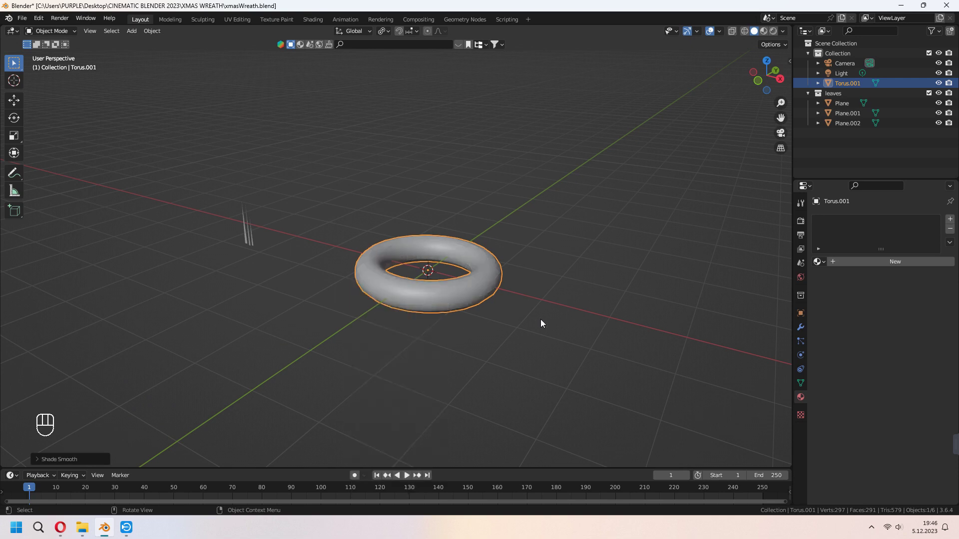
Stand the torus upright with a 90° X rotation and fatten its tube in Edit Mode.
key(r)
key(x)
key(KP_9)
key(KP_0)
key(KP_Enter)
key(Tab)
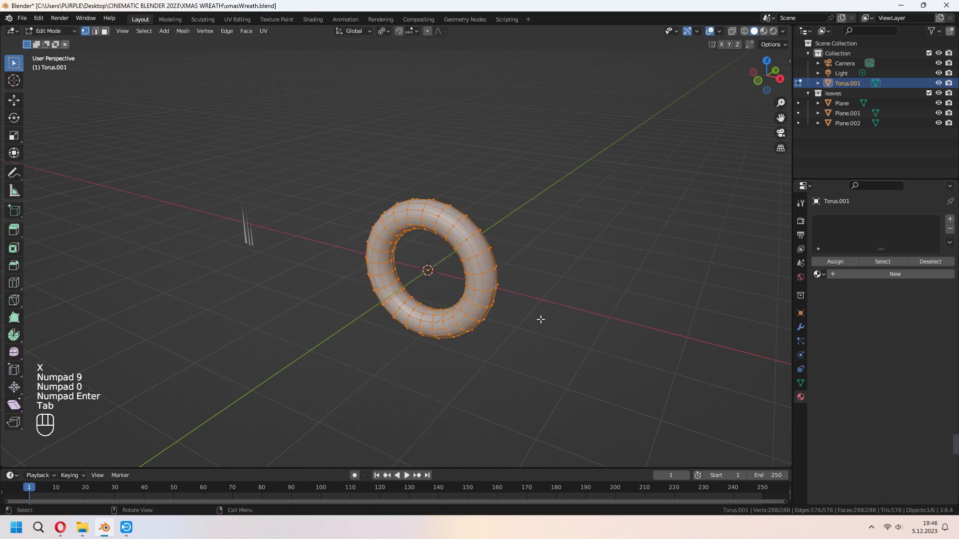
key(alt+s)
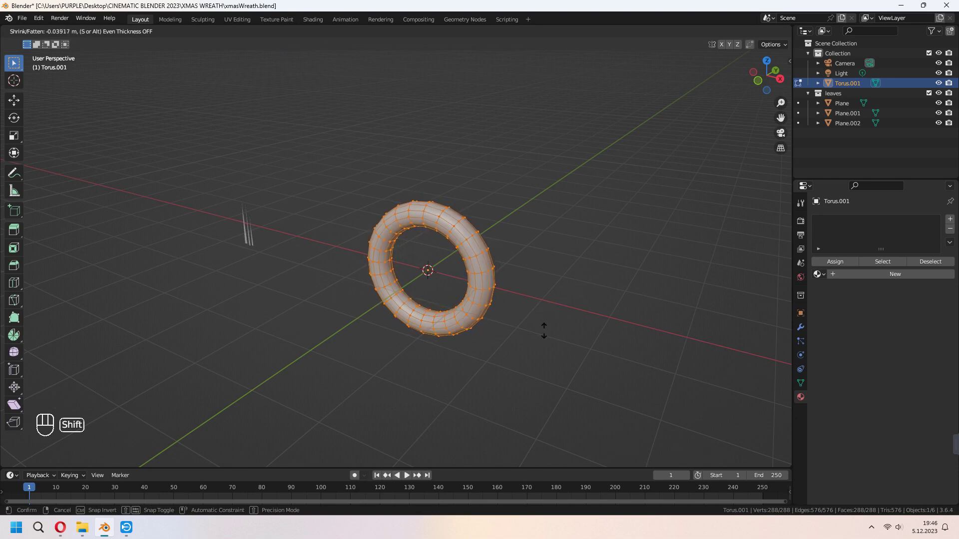
Finish fattening the torus and give it a hair particle system with 2.43 m strands.
click(543, 318)
key(Tab)
middle_drag(543, 319, 555, 315)
click(800, 342)
click(950, 219)
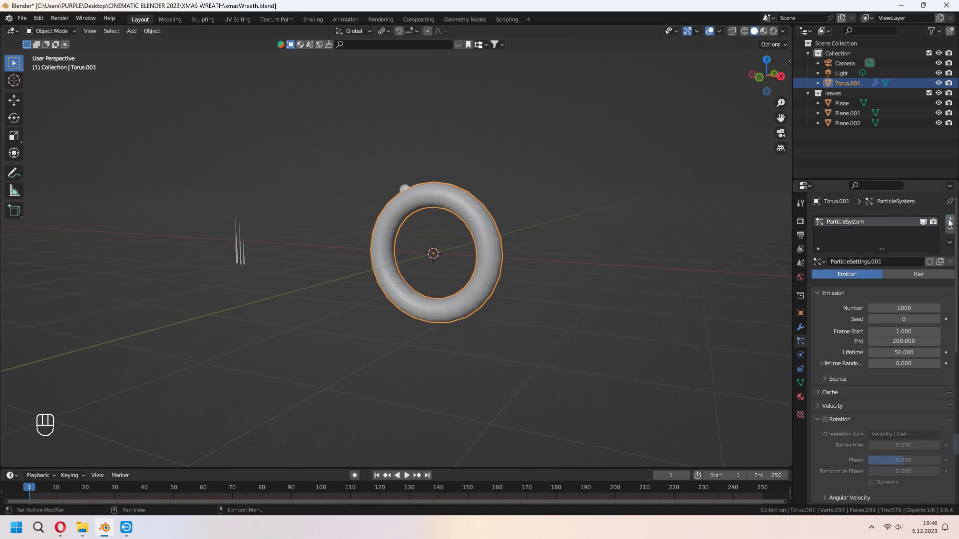
click(912, 276)
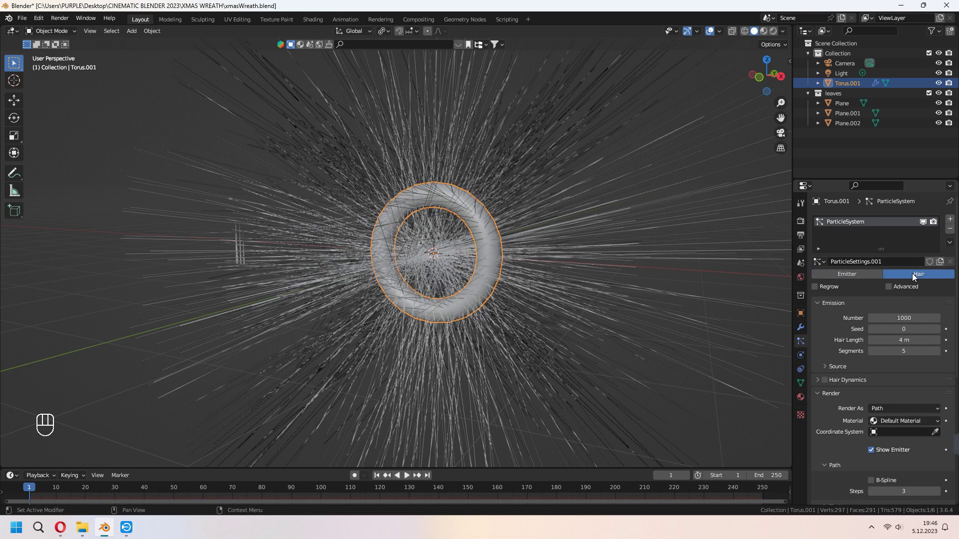
click(889, 287)
drag(915, 341, 875, 340)
scroll(836, 382, down, 2)
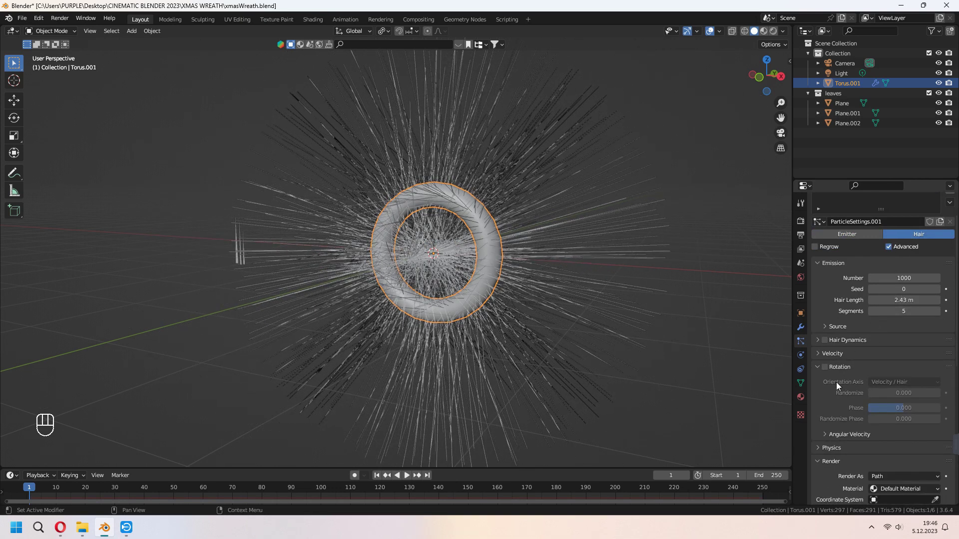
Enable hair rotation with the orientation axis set to Normal.
click(824, 367)
click(889, 381)
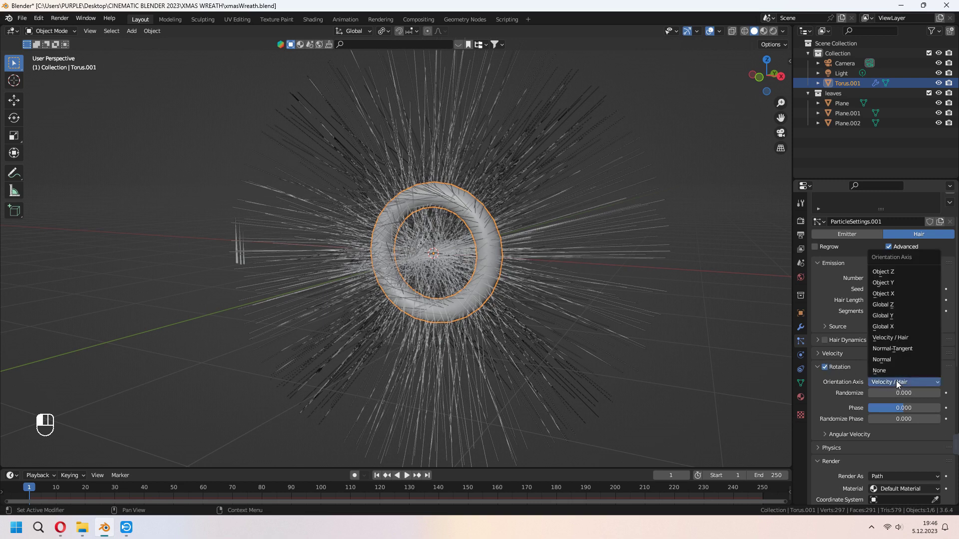
click(895, 360)
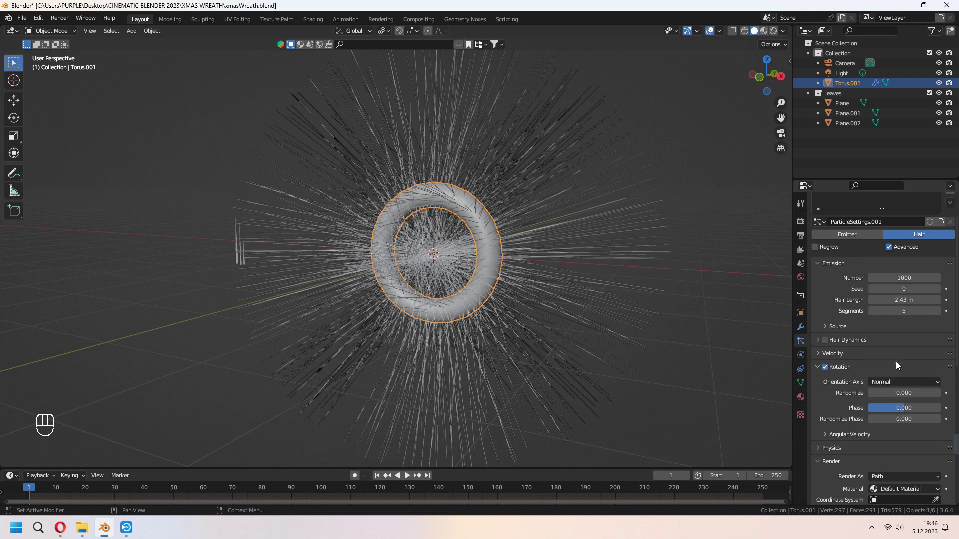
scroll(838, 377, down, 2)
scroll(839, 375, down, 2)
scroll(862, 367, down, 1)
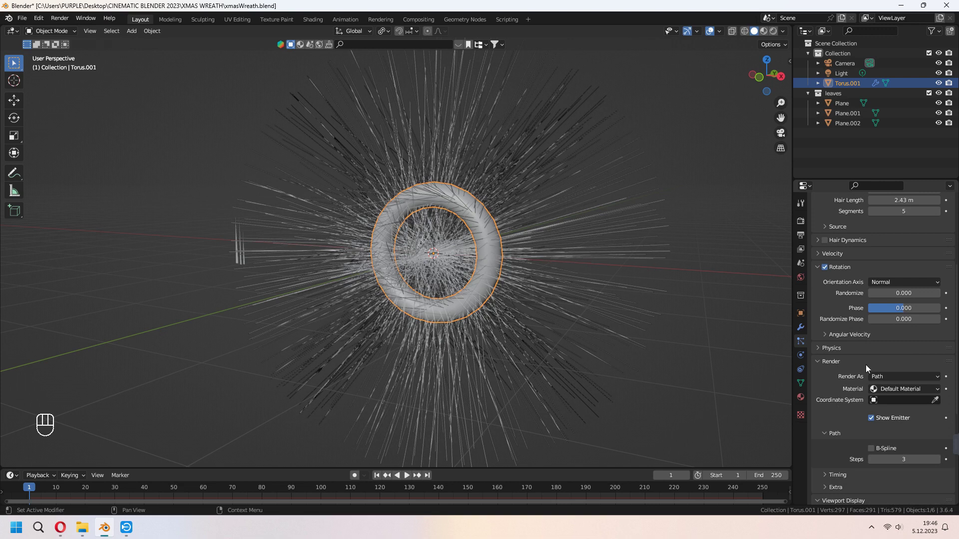
Render the hair as the 'leaves' collection at scale 0.32 with about 0.41 scale randomness.
click(904, 375)
click(894, 417)
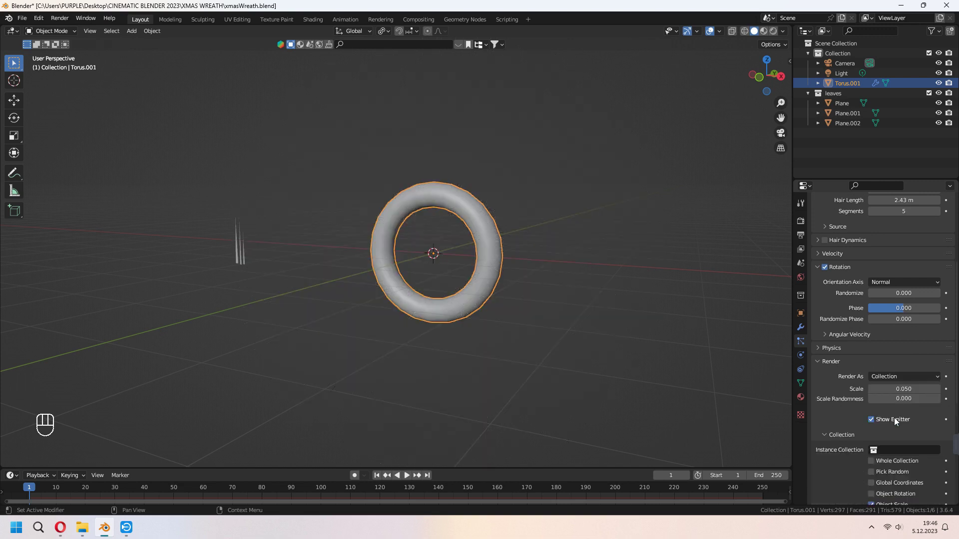
click(896, 449)
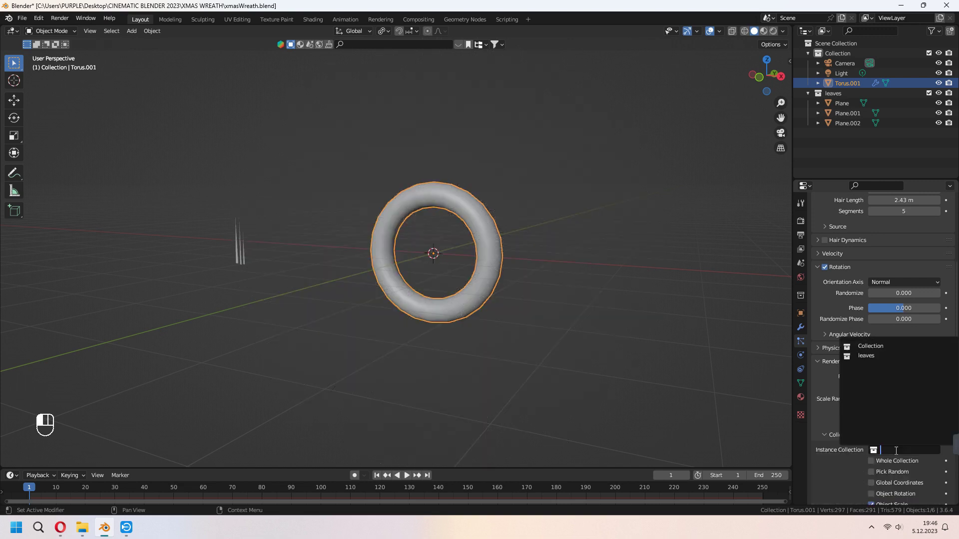
click(876, 356)
middle_drag(616, 331, 651, 348)
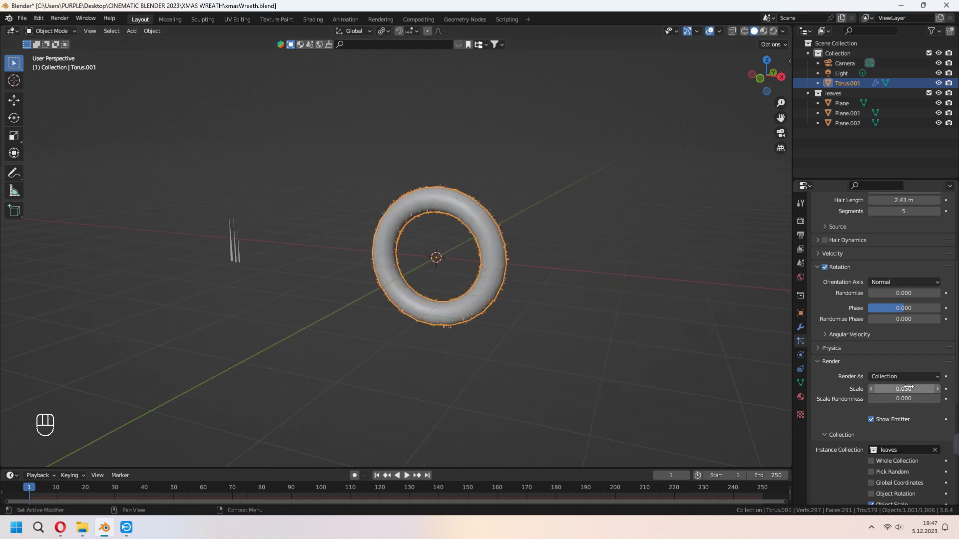
drag(903, 389, 929, 388)
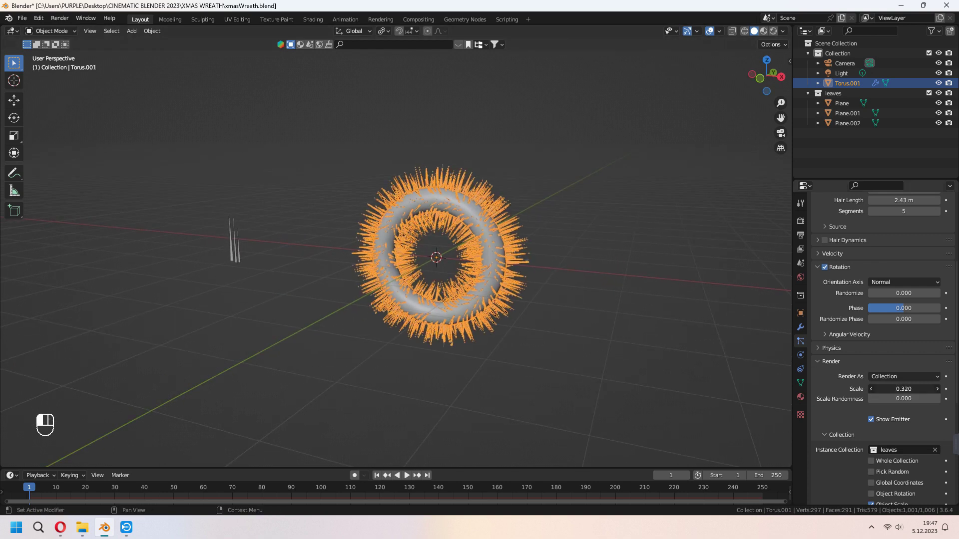
drag(904, 399, 932, 398)
scroll(621, 353, up, 4)
scroll(621, 353, up, 2)
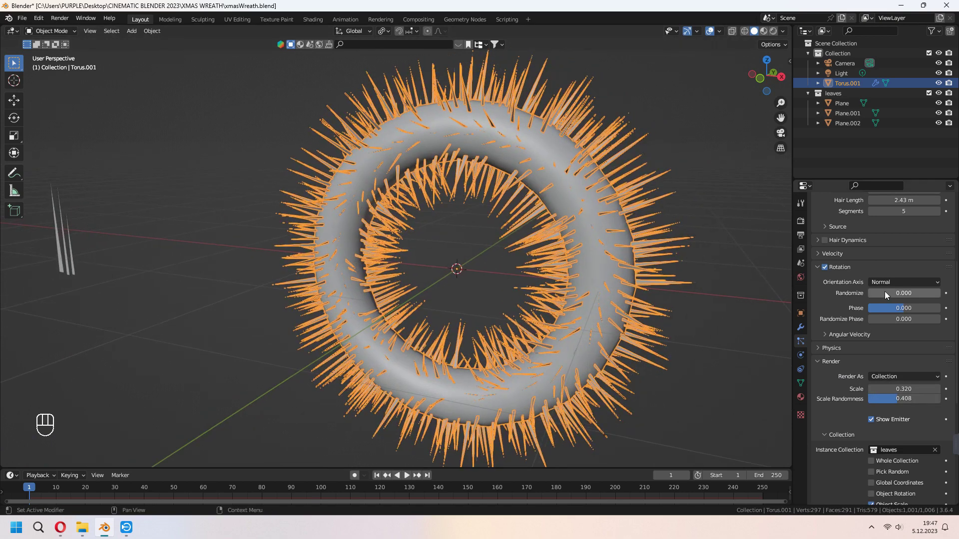
Randomize the leaves' rotation and set the hair count to 5000.
mouse_move(884, 292)
mouse_down()
mouse_move(914, 291)
mouse_move(892, 290)
mouse_up()
scroll(887, 276, up, 4)
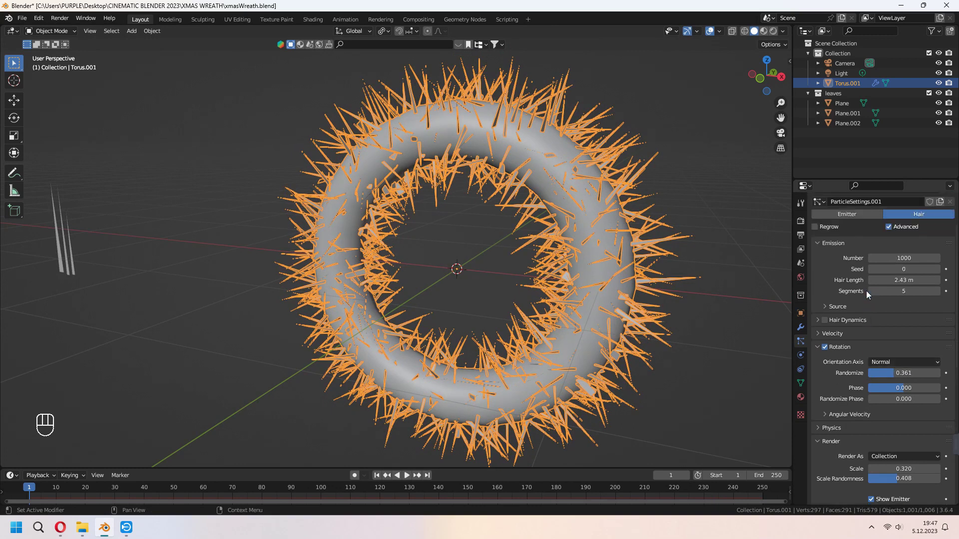
scroll(866, 292, up, 2)
click(906, 302)
text(00)
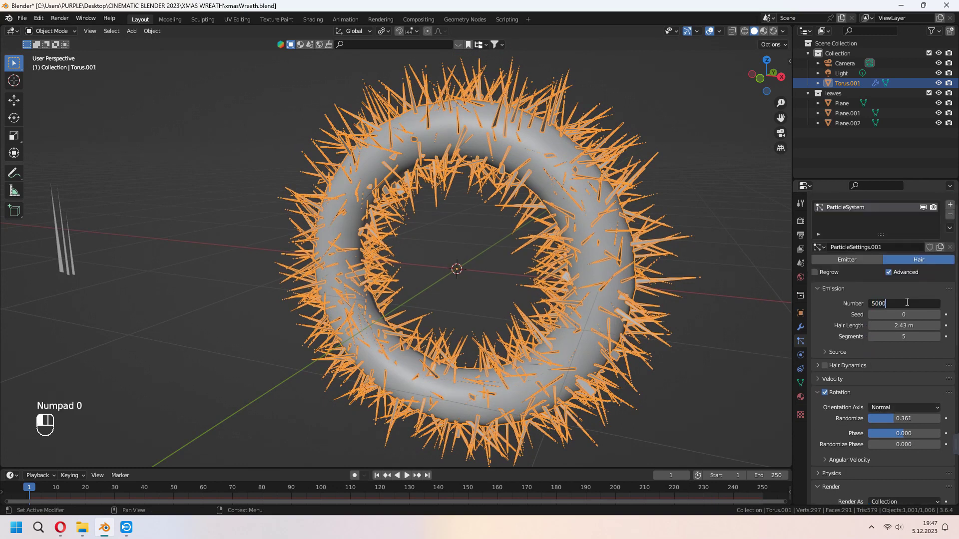
key(Return)
mouse_move(502, 294)
middle_down()
mouse_move(531, 311)
mouse_move(404, 272)
middle_up()
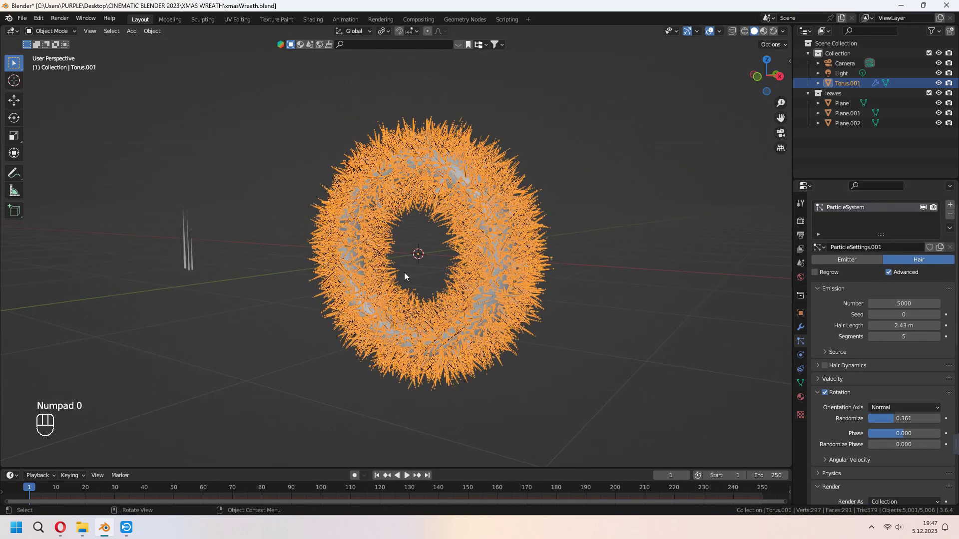
Scale down the three leaf planes and lengthen the hair strands slightly.
drag(197, 258, 177, 225)
key(s)
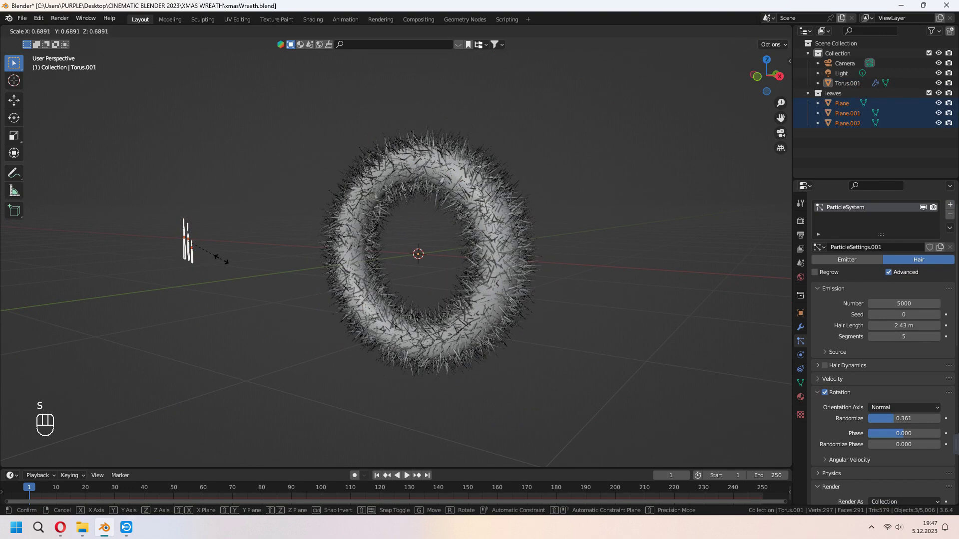
click(220, 259)
drag(899, 325, 917, 325)
scroll(904, 266, down, 2)
Raise the hair count to 7000, fine-tune rotation randomness, and reselect the torus.
click(904, 264)
text(7)
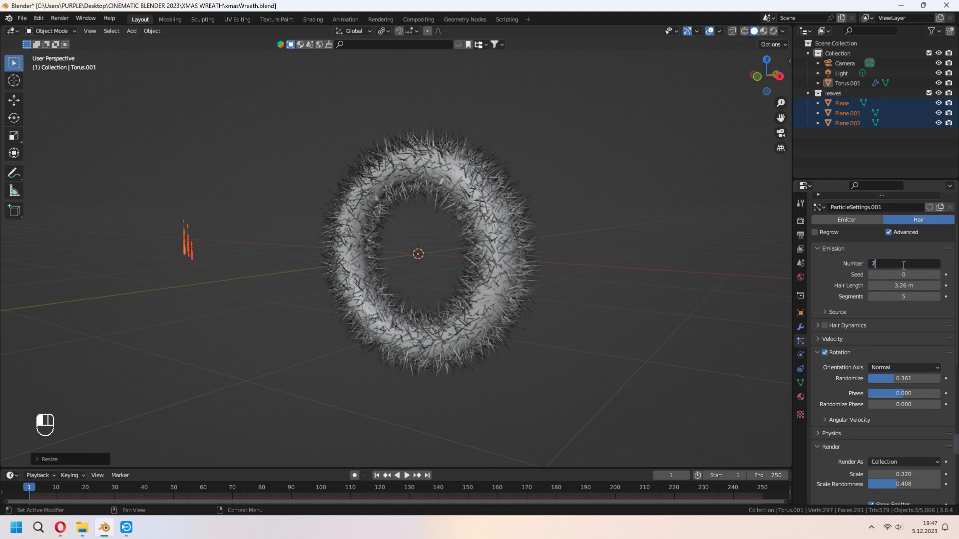
text(000)
key(Return)
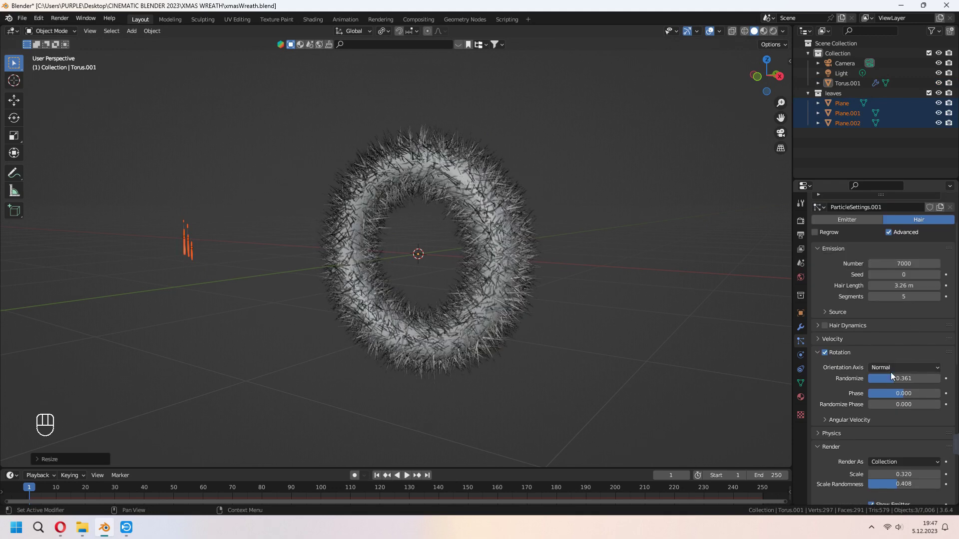
mouse_move(897, 378)
mouse_down()
mouse_move(869, 378)
mouse_move(921, 404)
mouse_move(880, 404)
mouse_up()
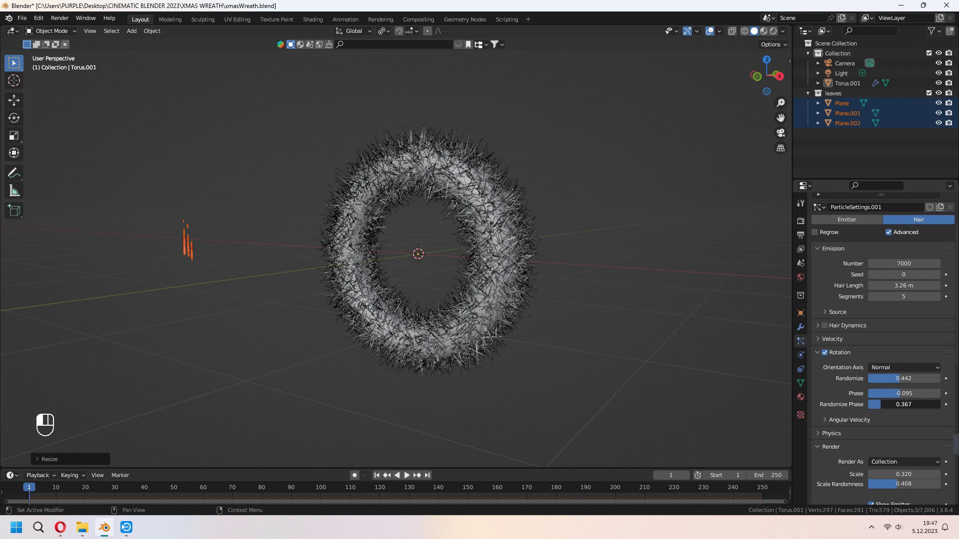
scroll(832, 407, down, 3)
scroll(831, 405, down, 2)
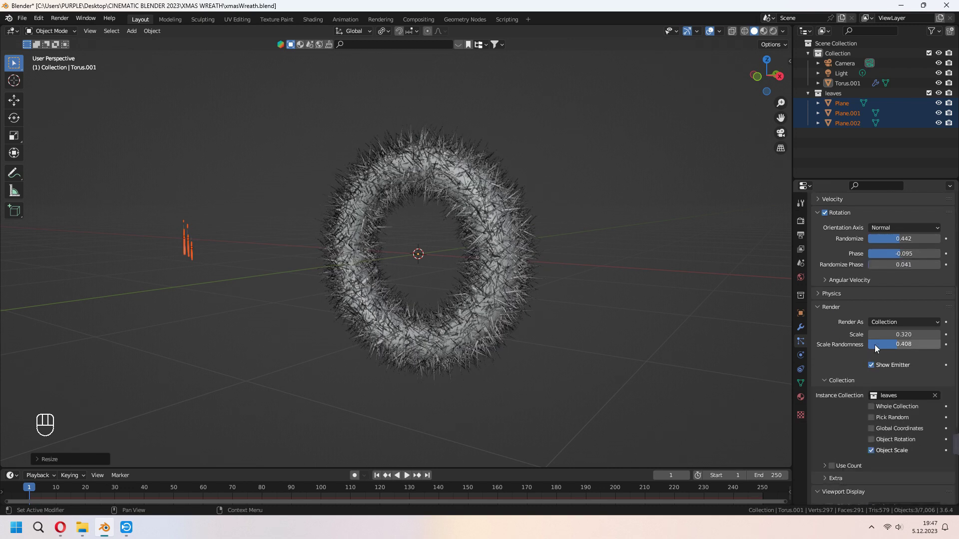
drag(899, 334, 937, 334)
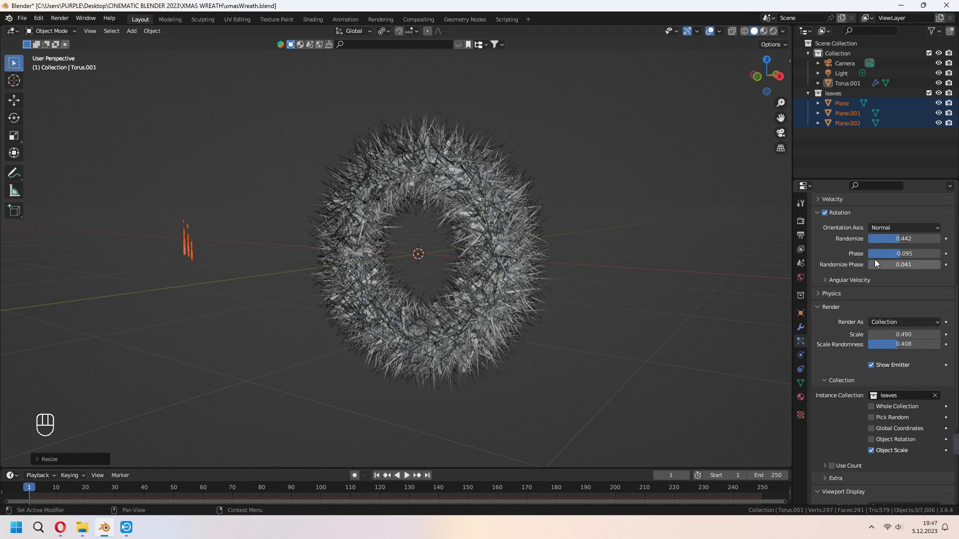
scroll(895, 347, up, 4)
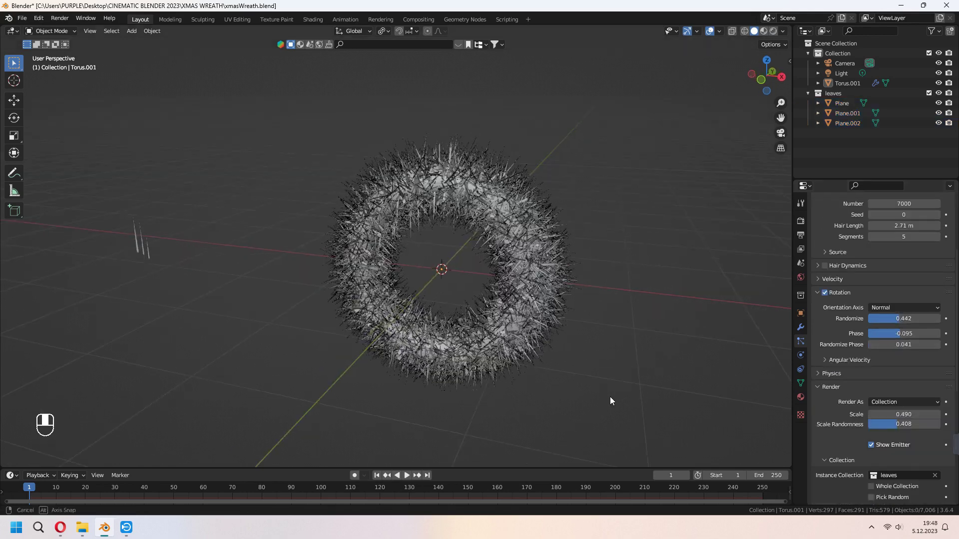
mouse_move(611, 397)
middle_down()
mouse_move(612, 357)
mouse_move(534, 254)
middle_up()
click(534, 253)
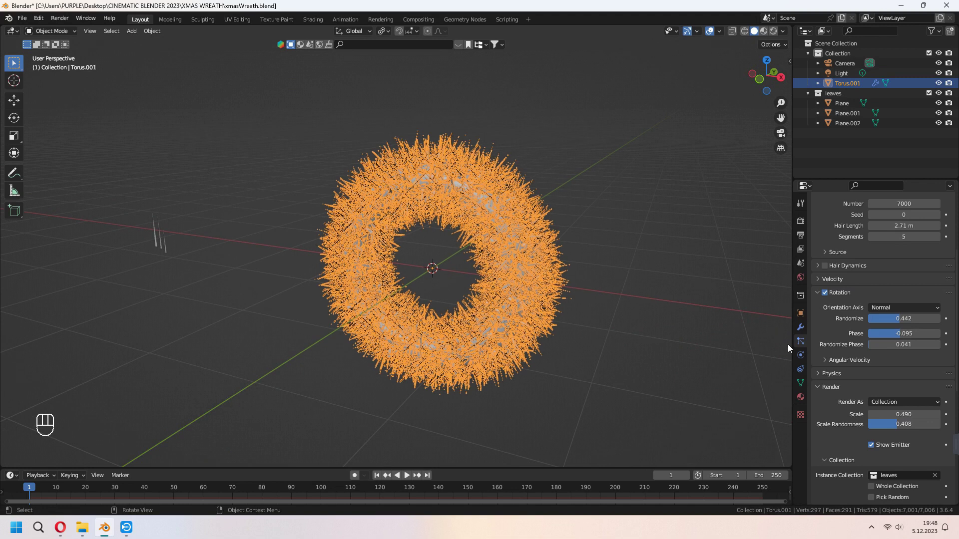
scroll(834, 372, down, 1)
scroll(834, 372, down, 3)
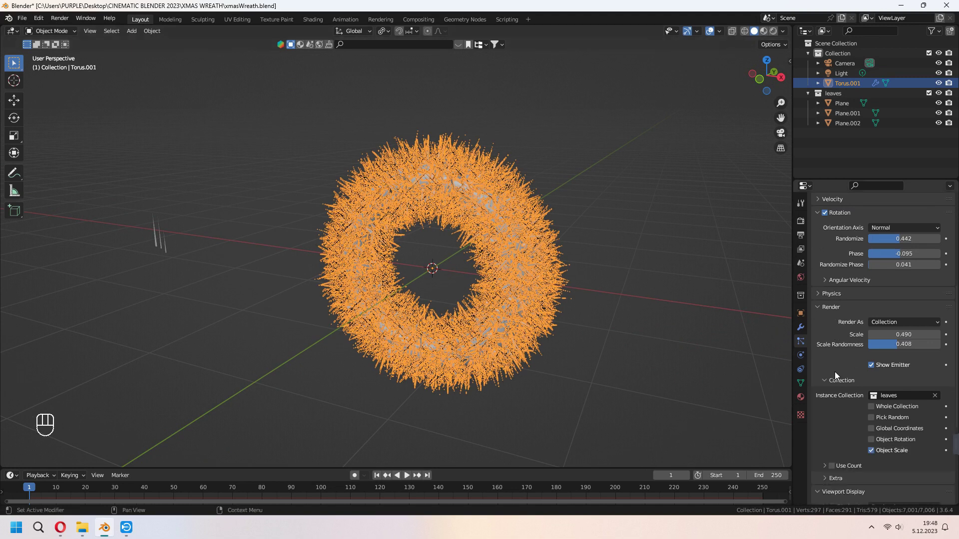
mouse_move(674, 374)
middle_down()
mouse_move(594, 403)
mouse_move(573, 320)
middle_up()
Create a torus material named 'green' with a dark green base colour.
click(574, 320)
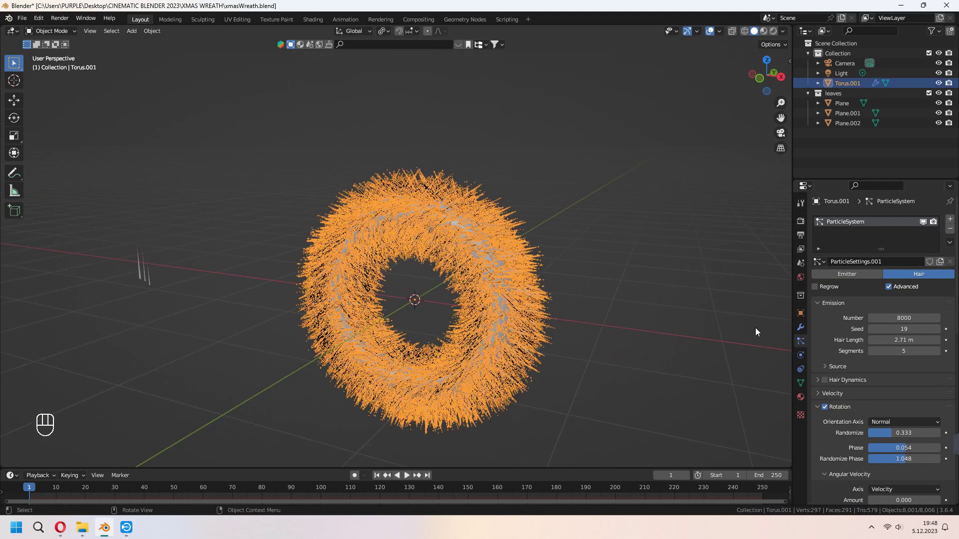
click(800, 397)
click(764, 31)
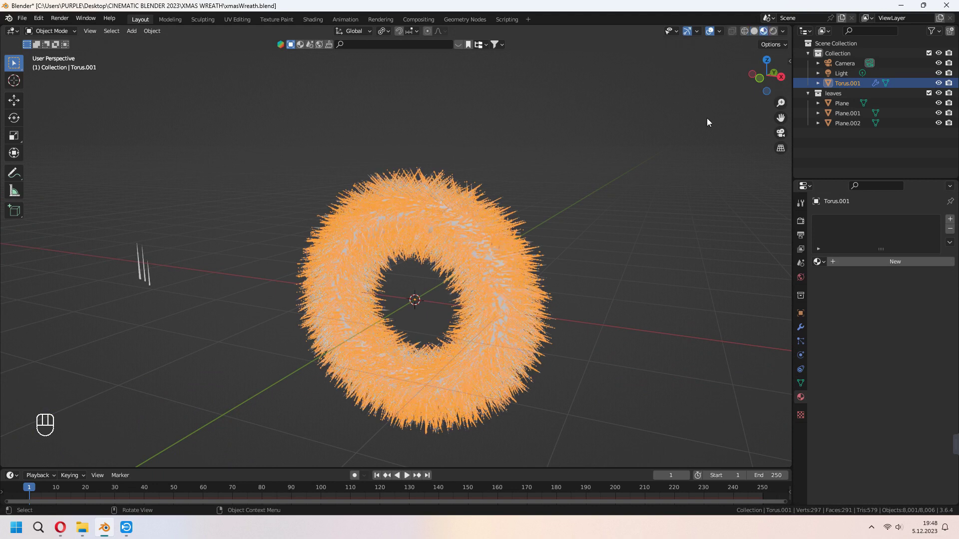
double_click(859, 264)
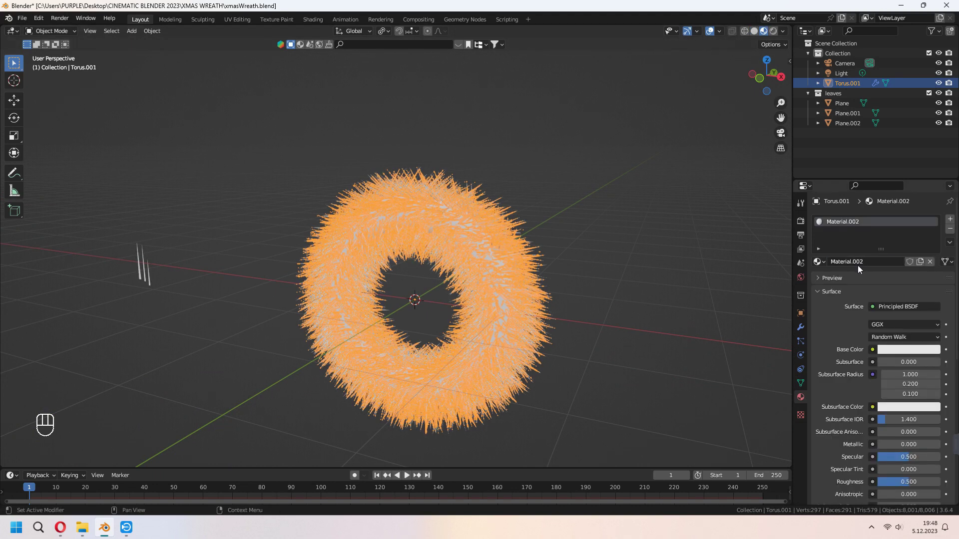
text(green)
key(Return)
click(908, 349)
drag(903, 243, 857, 221)
drag(933, 208, 933, 252)
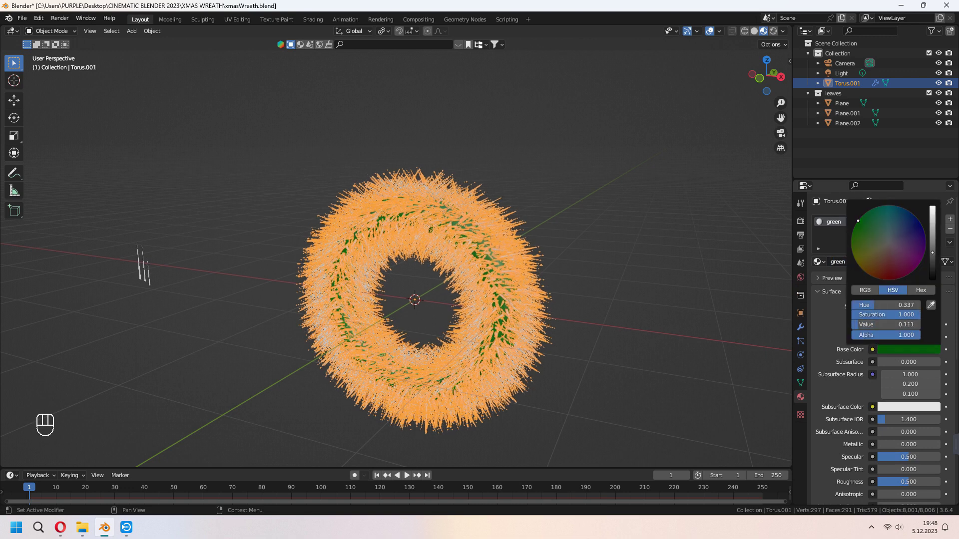
Assign 'green' to Plane.002 and link that material to all three leaf planes.
click(139, 272)
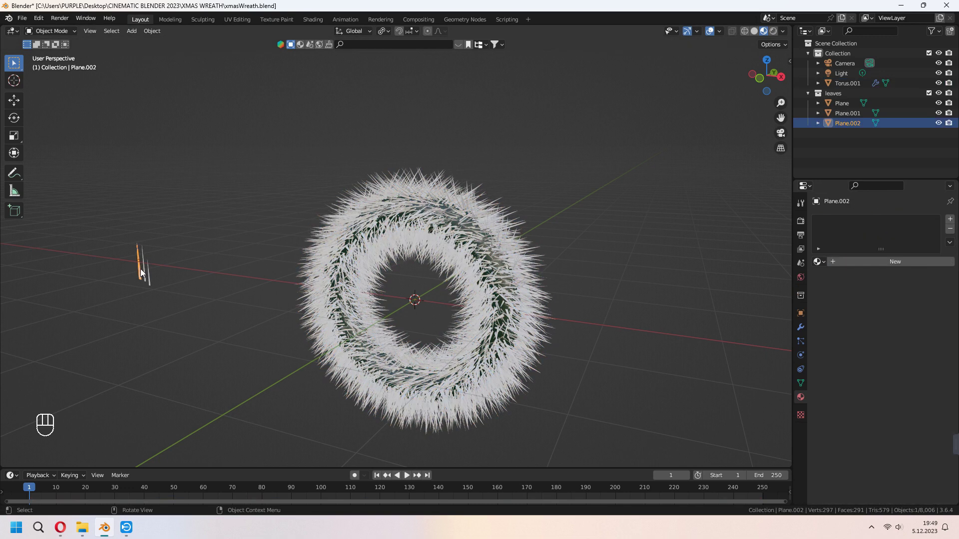
click(819, 262)
click(832, 277)
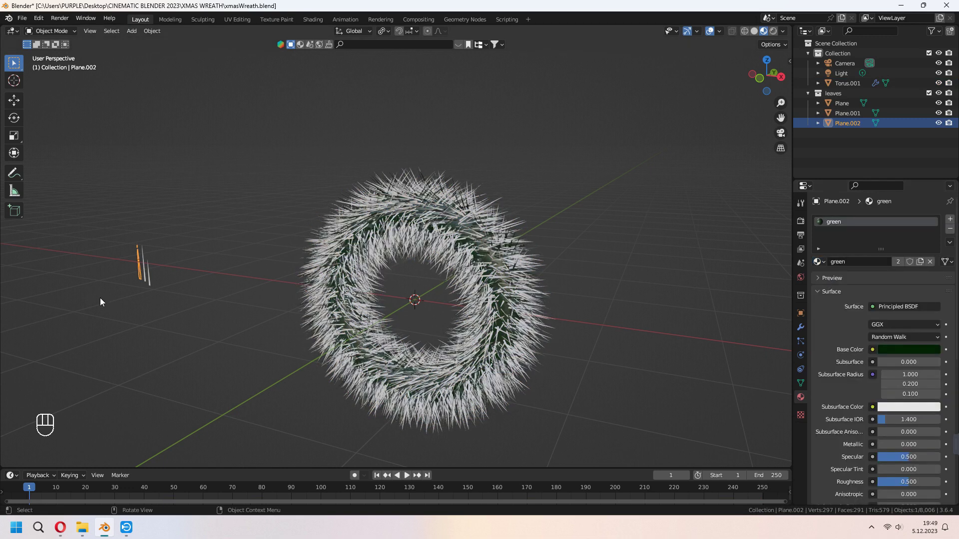
drag(100, 298, 143, 271)
key(ctrl+l)
click(128, 293)
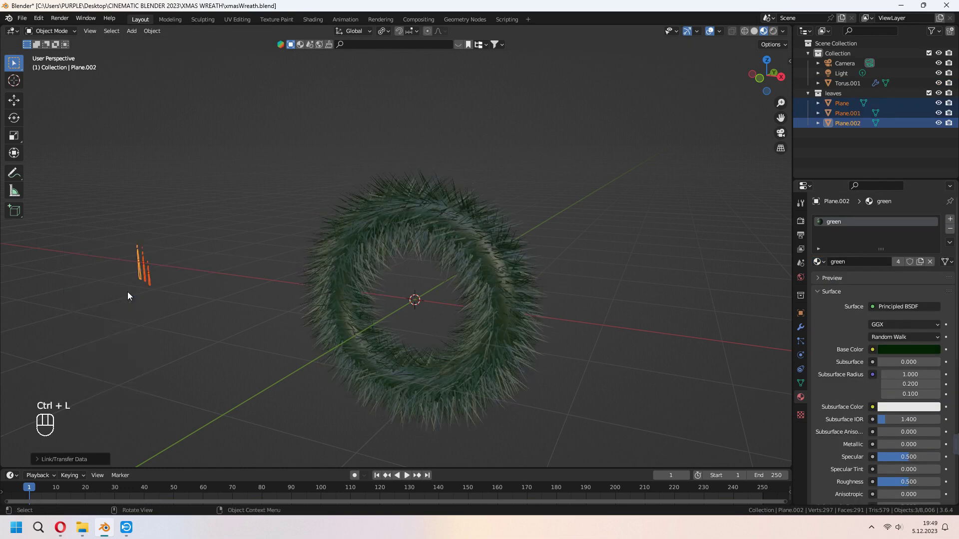
click(660, 268)
middle_drag(660, 268, 543, 296)
Raise the green material's roughness to about 0.82 and inspect the wreath.
click(544, 297)
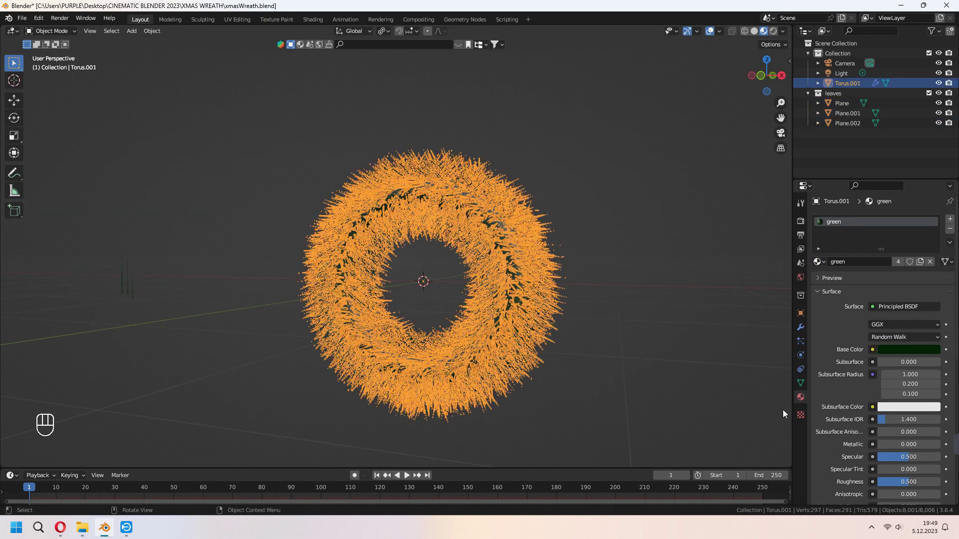
scroll(835, 410, down, 2)
scroll(835, 410, down, 2)
drag(895, 402, 930, 401)
drag(901, 364, 928, 364)
click(599, 370)
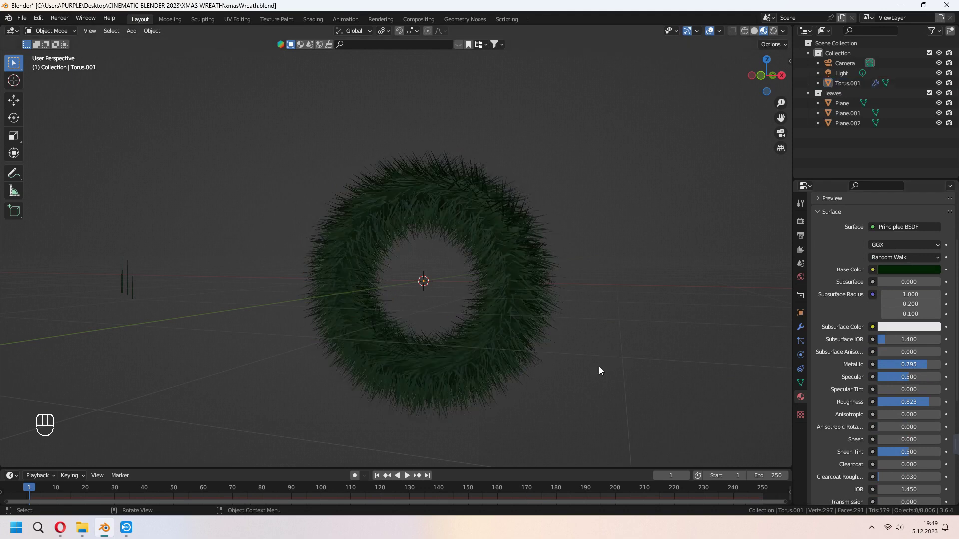
mouse_move(598, 370)
middle_down()
mouse_move(504, 346)
mouse_move(618, 337)
middle_up()
click(504, 346)
click(615, 342)
scroll(610, 342, up, 5)
scroll(599, 334, down, 5)
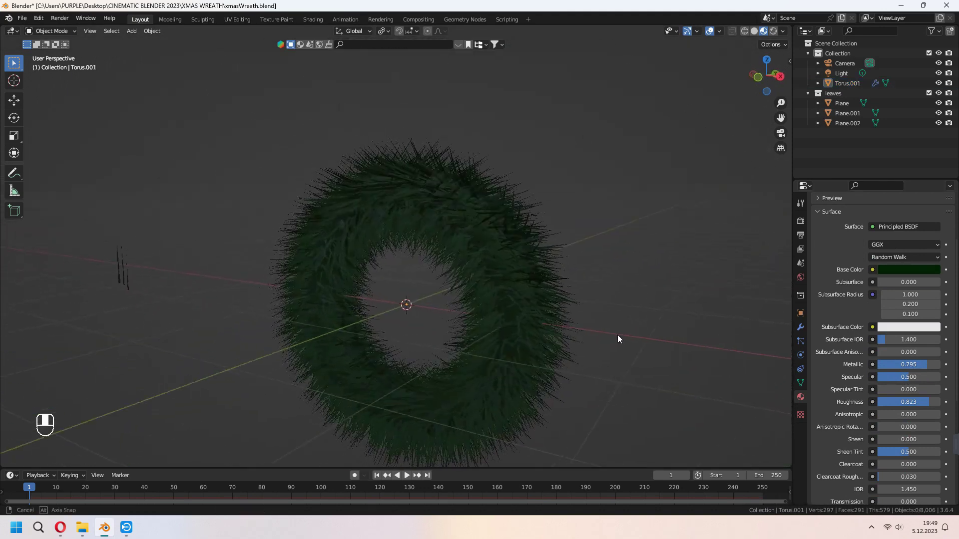
Lengthen the wreath's hair strands from 2.71 m to 2.98 m.
click(542, 322)
scroll(584, 323, down, 2)
click(800, 341)
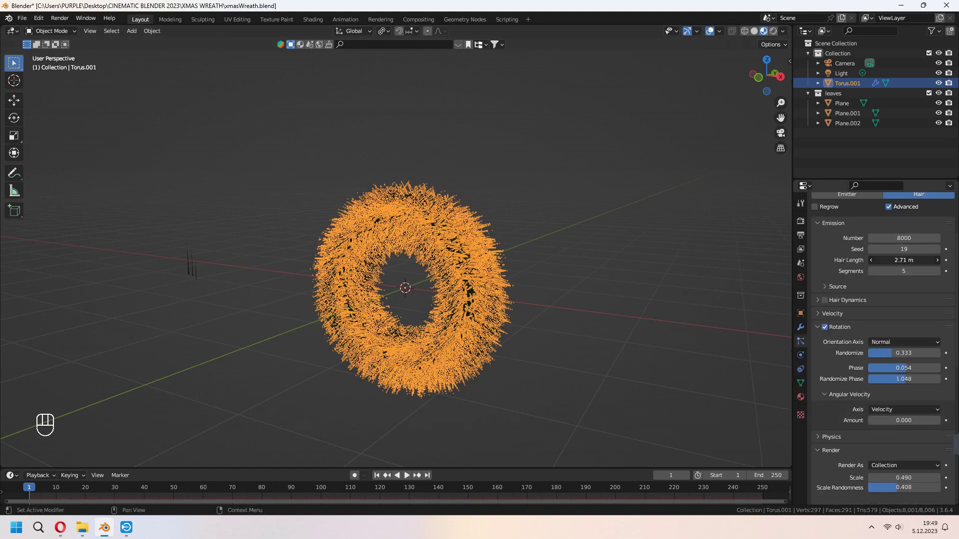
drag(903, 260, 929, 260)
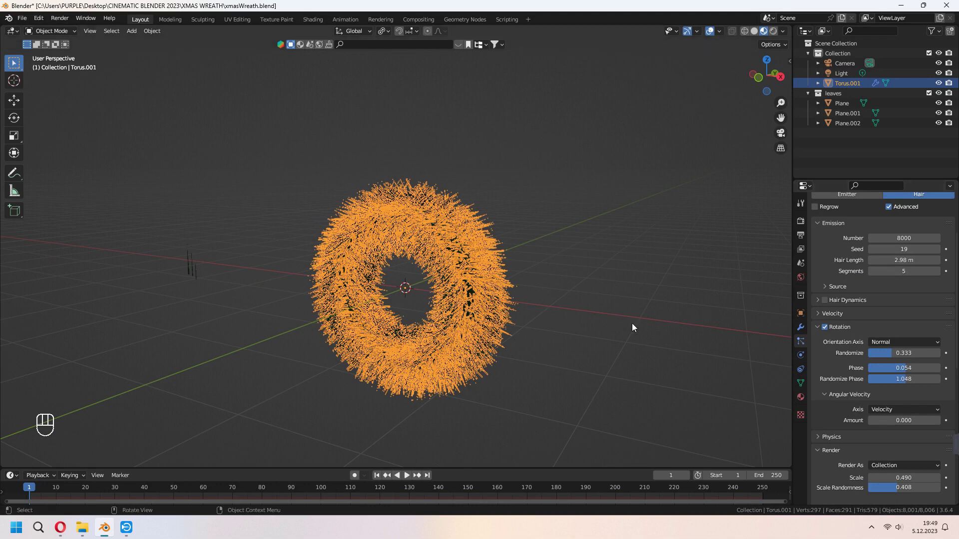
click(606, 339)
middle_drag(606, 343, 286, 238)
Add a UV sphere with 24 segments.
key(shift+a)
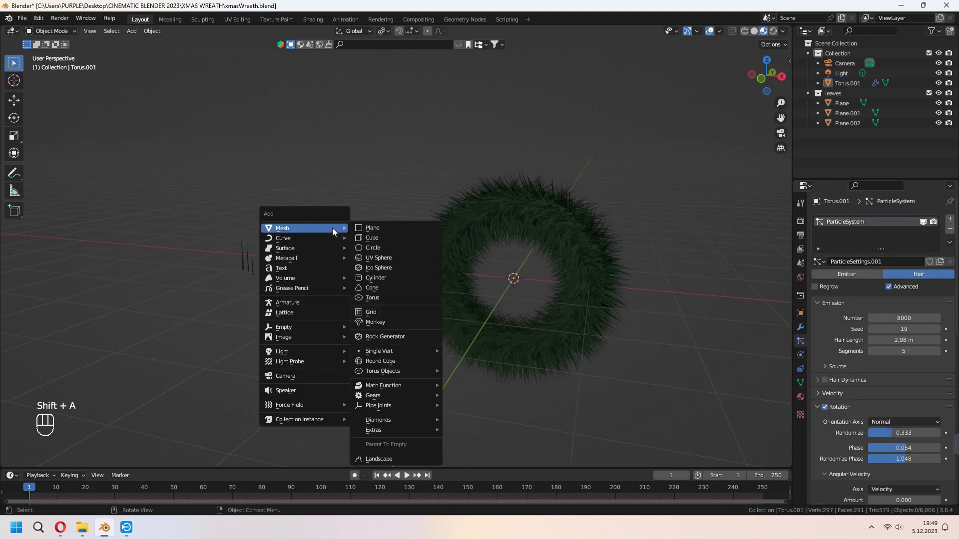
click(376, 257)
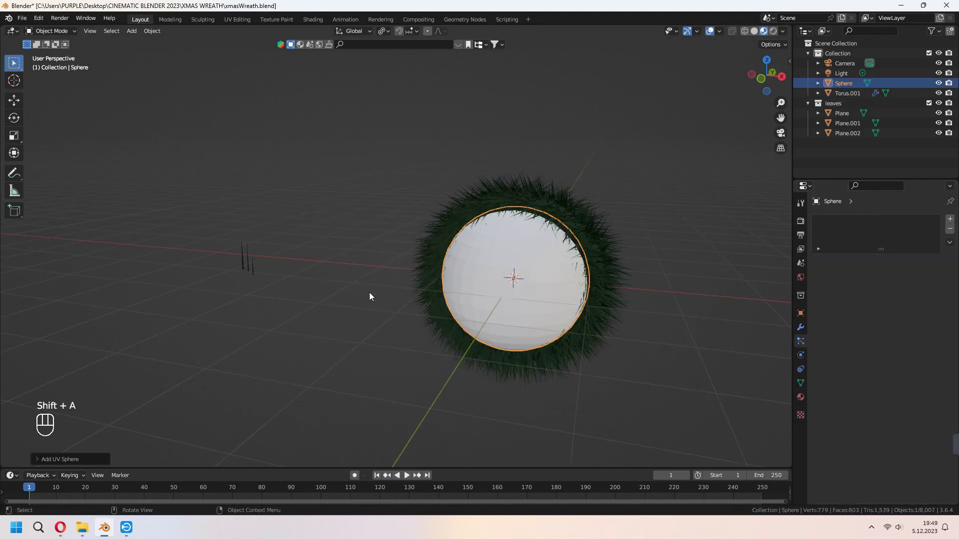
click(37, 459)
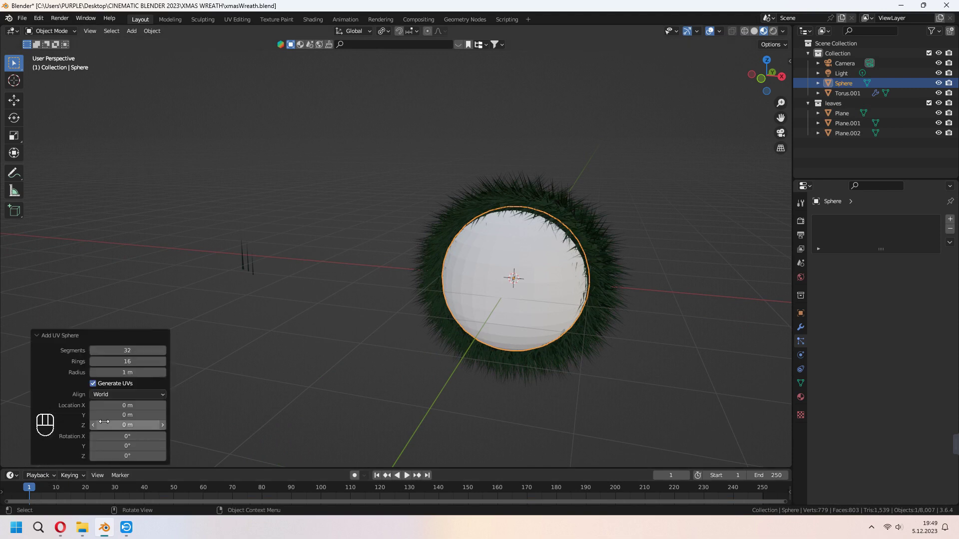
click(138, 350)
text(24)
key(Return)
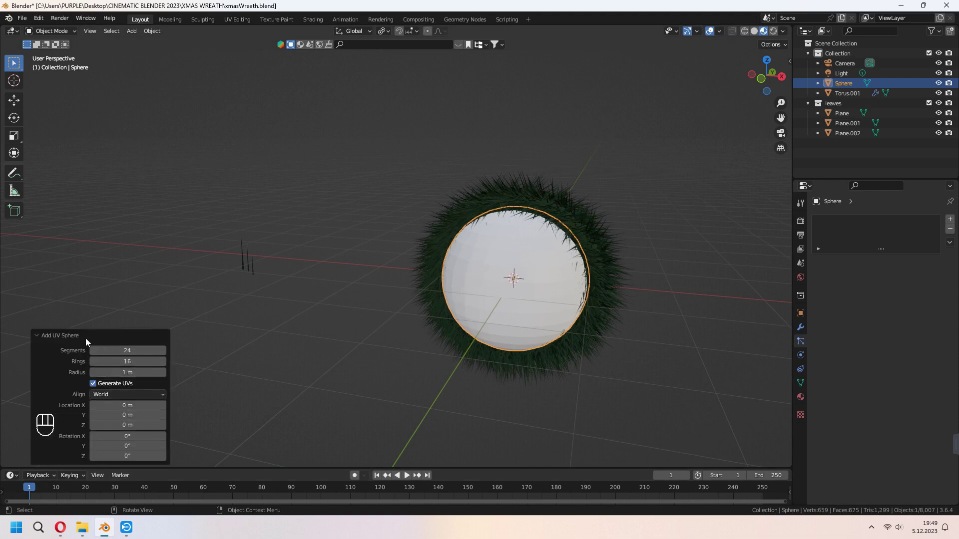
click(34, 337)
Shrink the sphere into a small ball, frame it, and shade it smooth.
key(s)
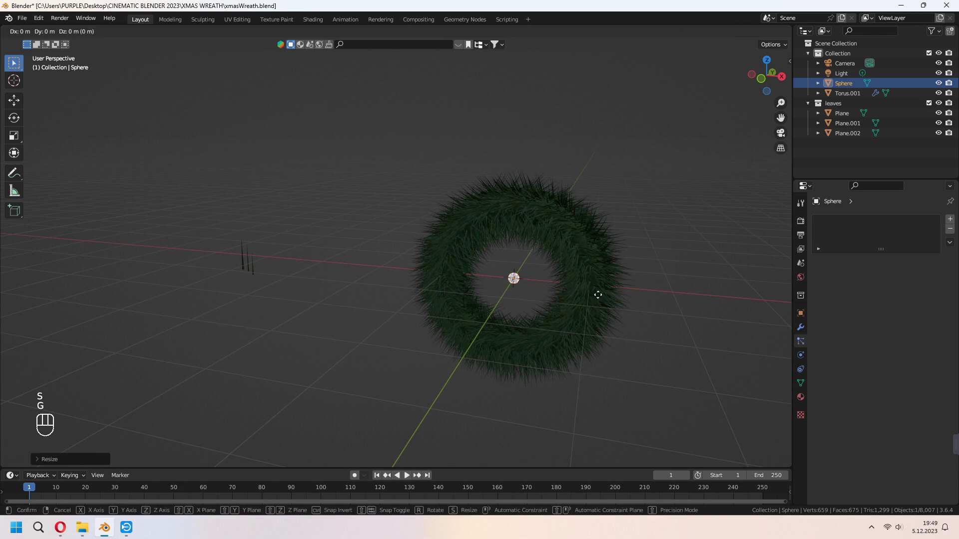
click(402, 236)
key(KP_Decimal)
right_click(402, 236)
click(402, 236)
scroll(404, 238, down, 5)
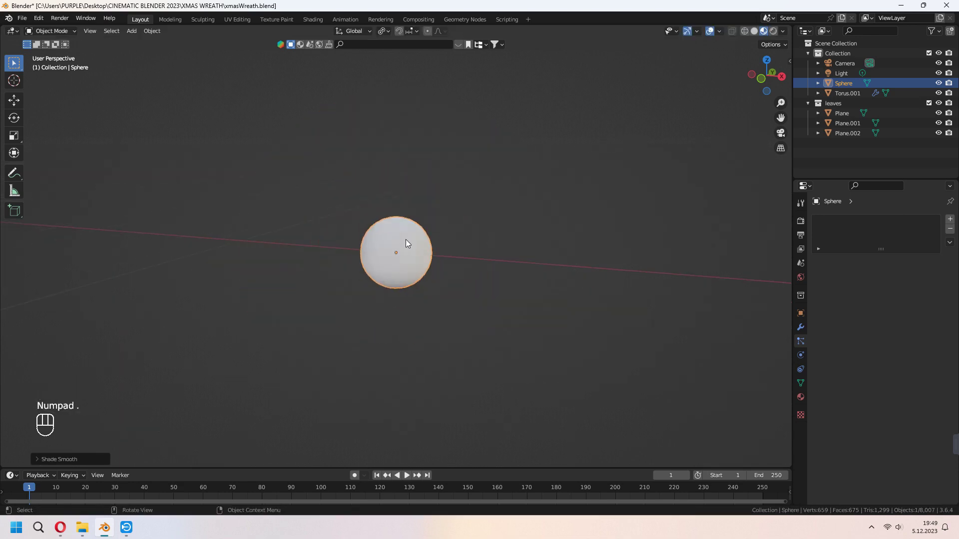
scroll(405, 239, down, 3)
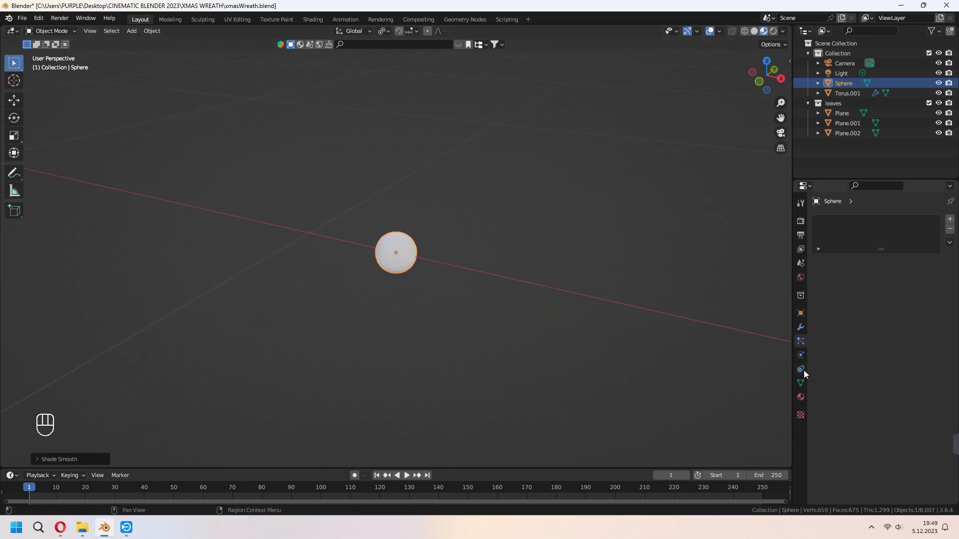
Give the sphere a new yellowEmission material: Emission shader, strength 4, yellow colour.
click(800, 397)
click(951, 221)
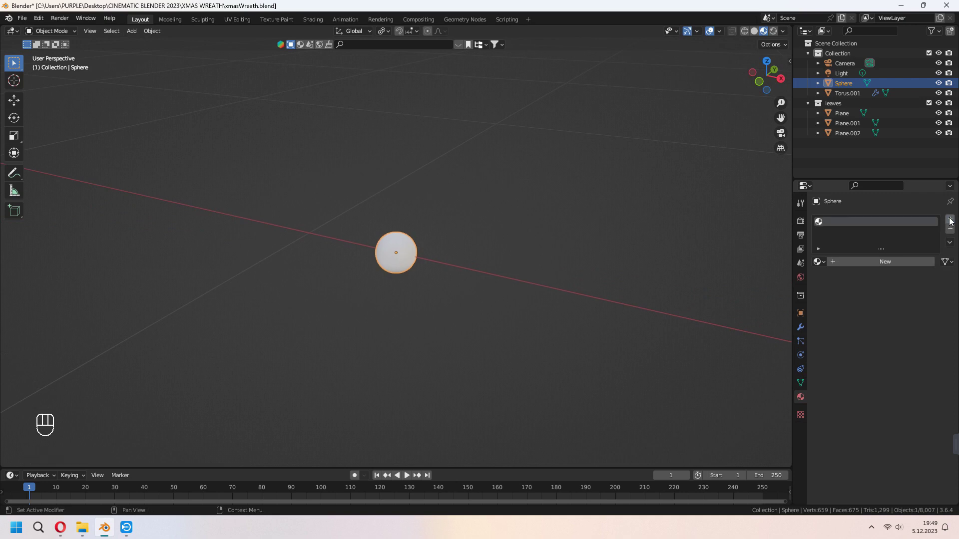
click(891, 260)
double_click(886, 262)
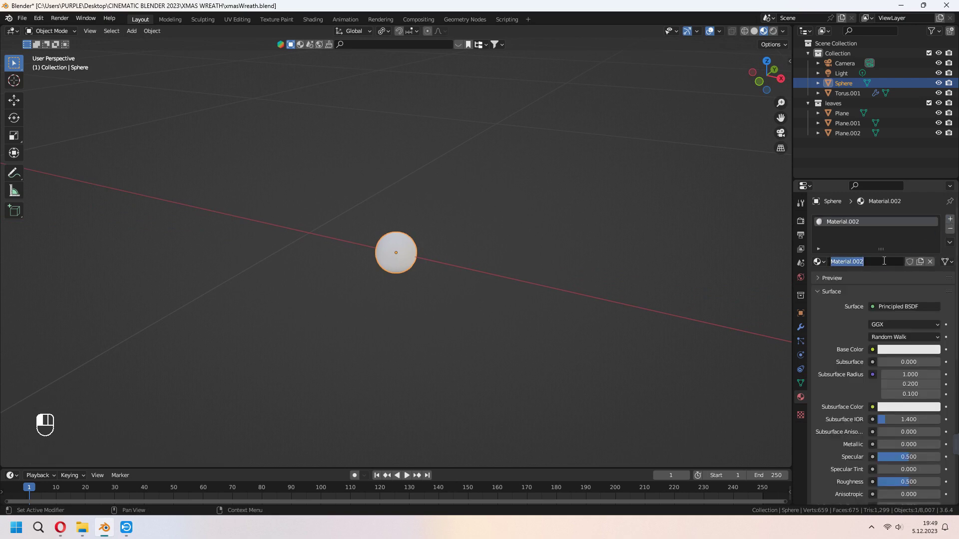
text(yel)
text(material)
key(Return)
click(901, 306)
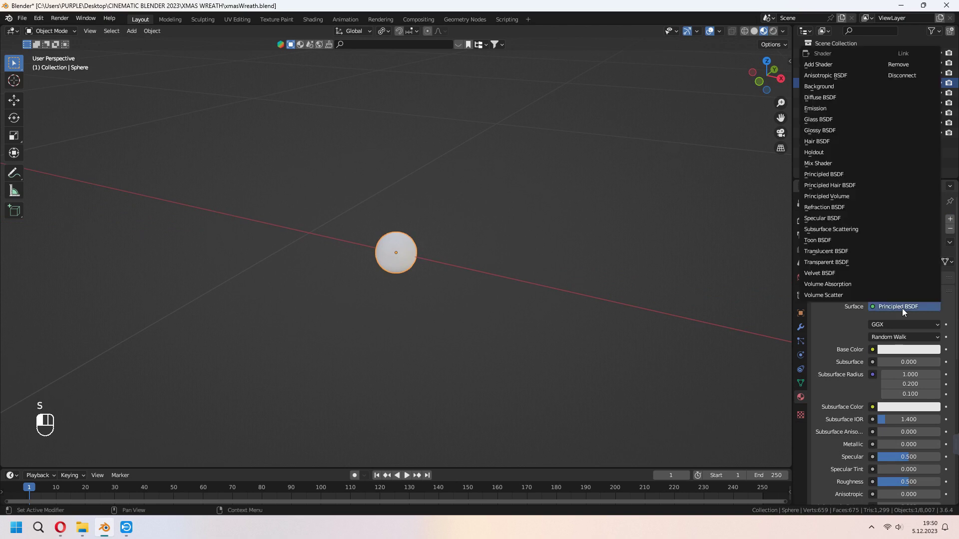
click(814, 108)
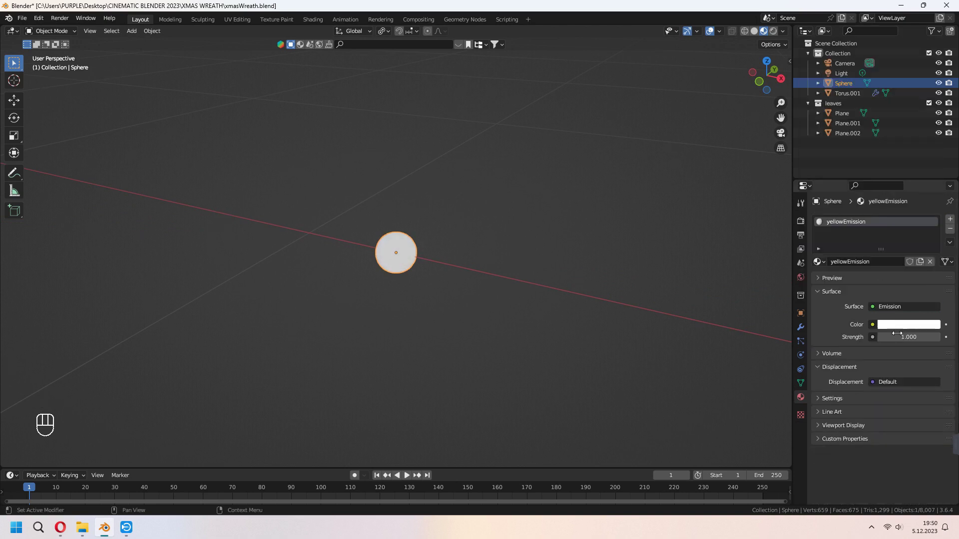
click(896, 335)
text(4.000)
key(Return)
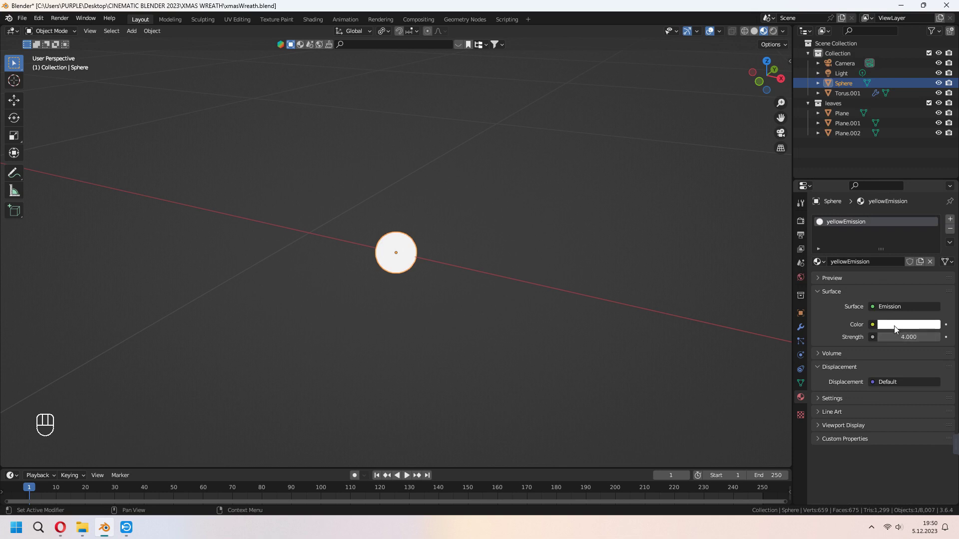
click(908, 325)
click(884, 217)
drag(885, 217, 869, 216)
Duplicate the sphere along X with its own blue emission material.
key(shift+d)
key(x)
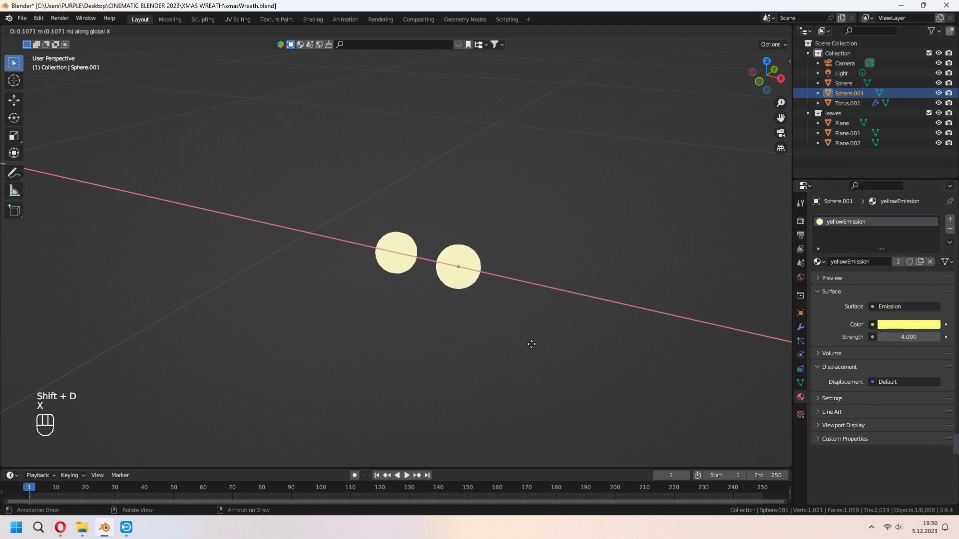
click(572, 355)
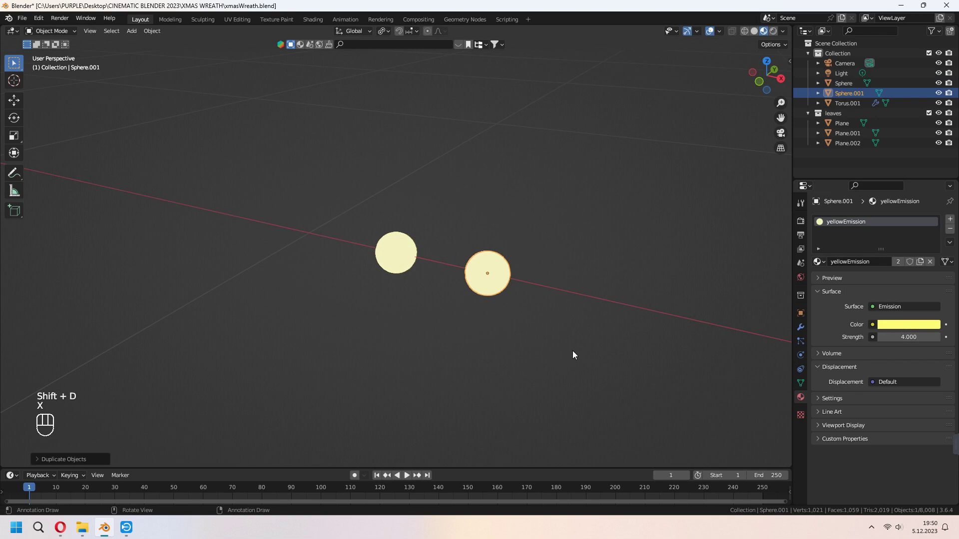
click(919, 262)
double_click(835, 262)
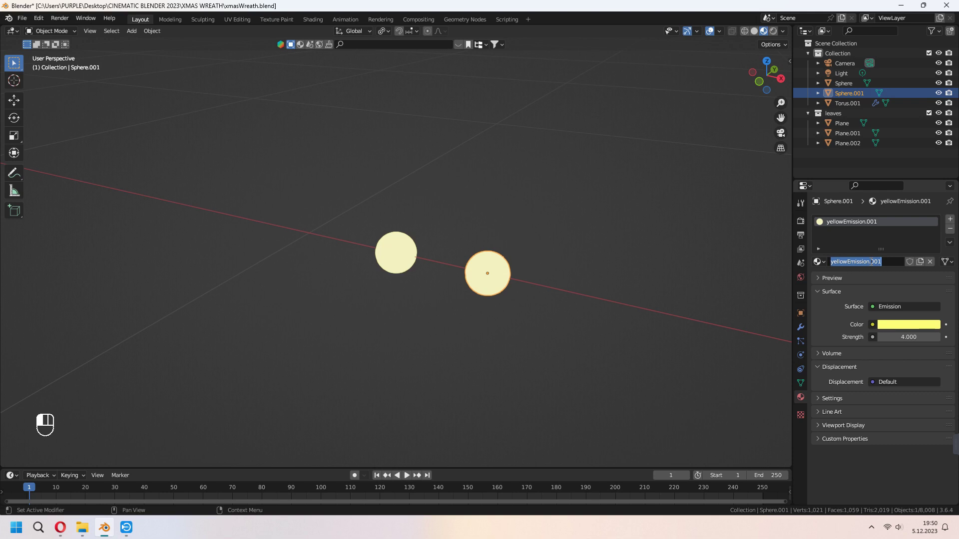
text(blue)
key(Return)
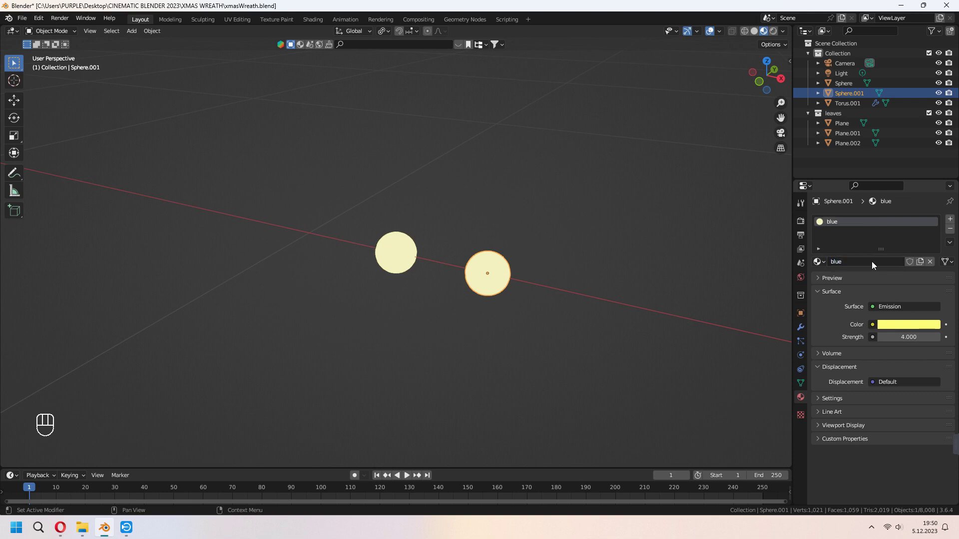
click(922, 325)
drag(889, 222, 889, 198)
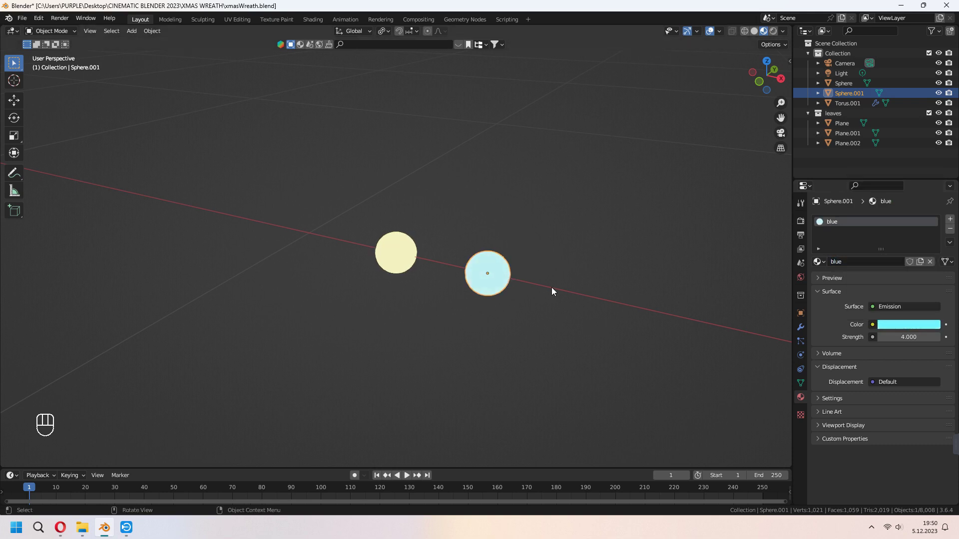
Duplicate the sphere along Y with its own red emission material.
key(shift+d)
key(y)
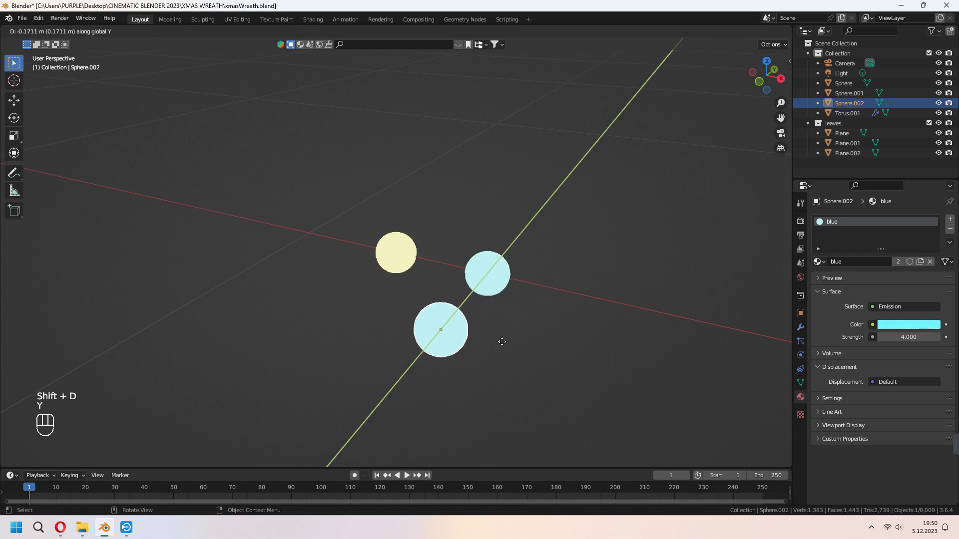
click(501, 342)
click(918, 258)
click(870, 258)
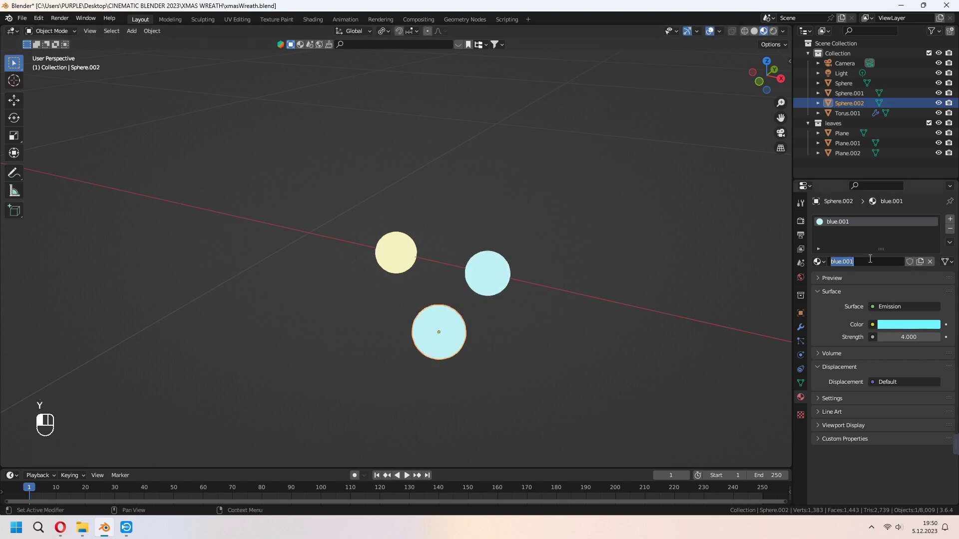
text(red)
key(Return)
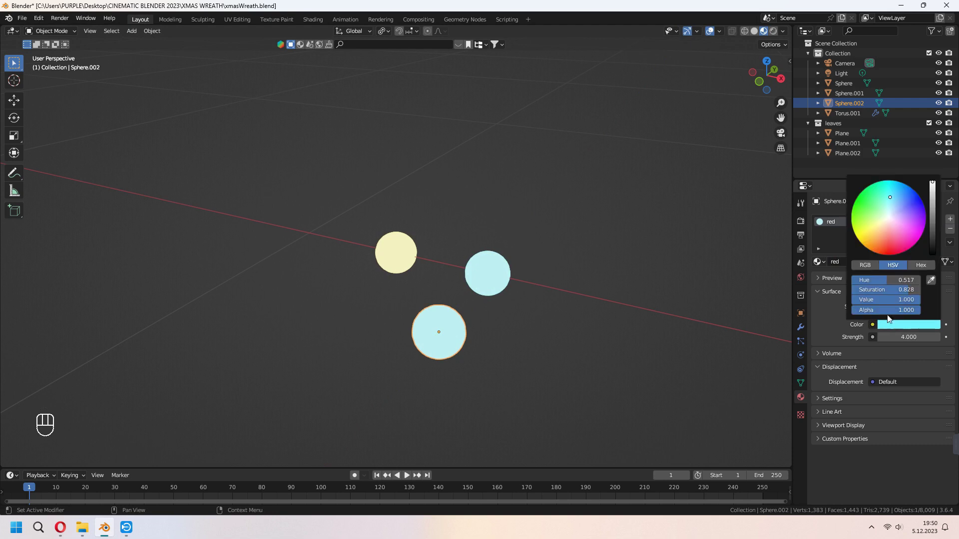
drag(888, 279, 921, 279)
scroll(499, 319, down, 2)
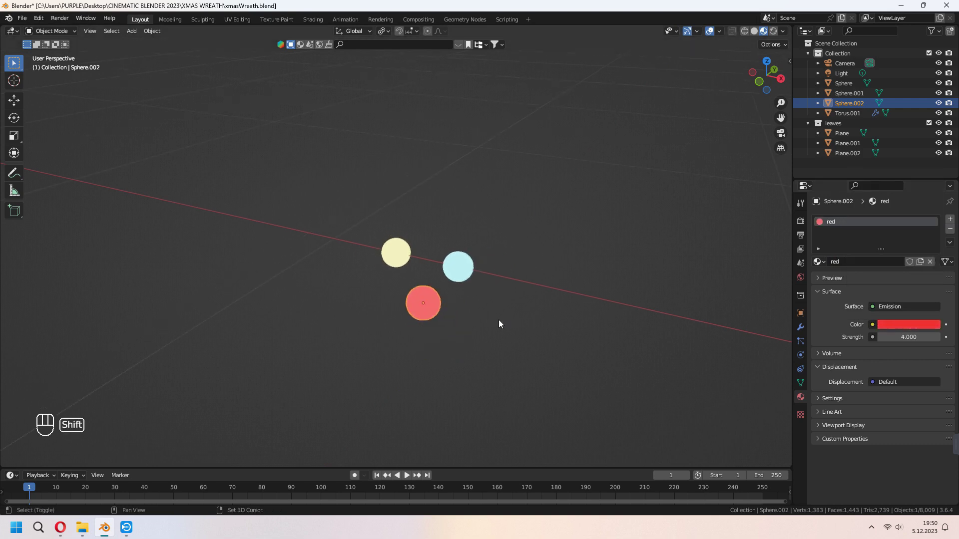
Duplicate a fourth sphere along X and give it its own pink emission material.
shift+middle_drag(498, 324, 579, 309)
key(shift+d)
key(x)
click(502, 299)
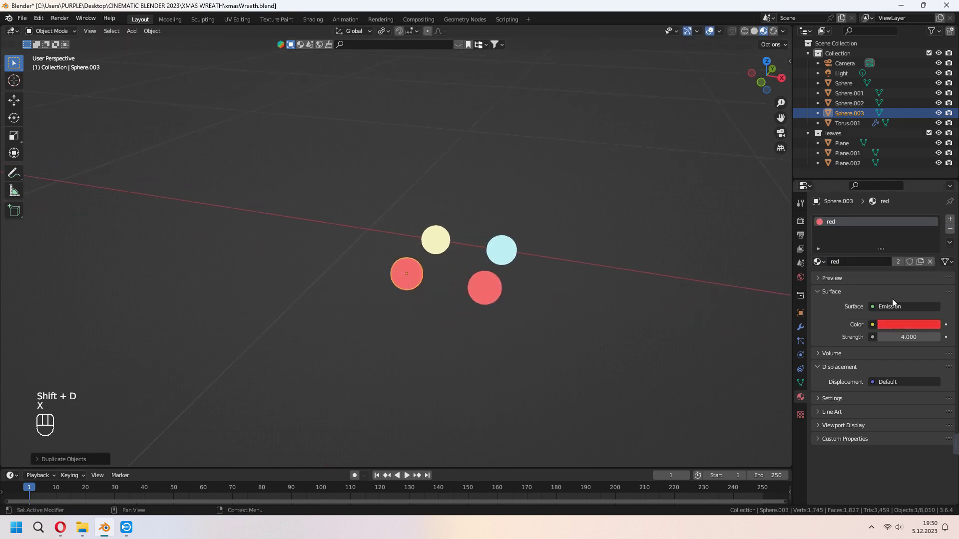
click(919, 261)
click(908, 325)
drag(899, 285, 855, 284)
click(862, 261)
text(pin)
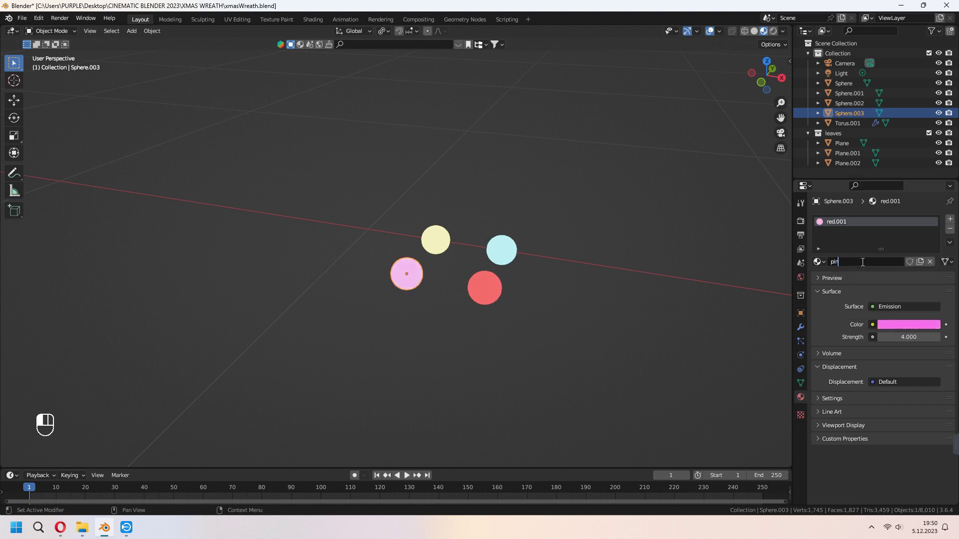
text(k)
Confirm the pink material name and move all four spheres into a new 'leds' collection.
key(Return)
drag(574, 201, 354, 349)
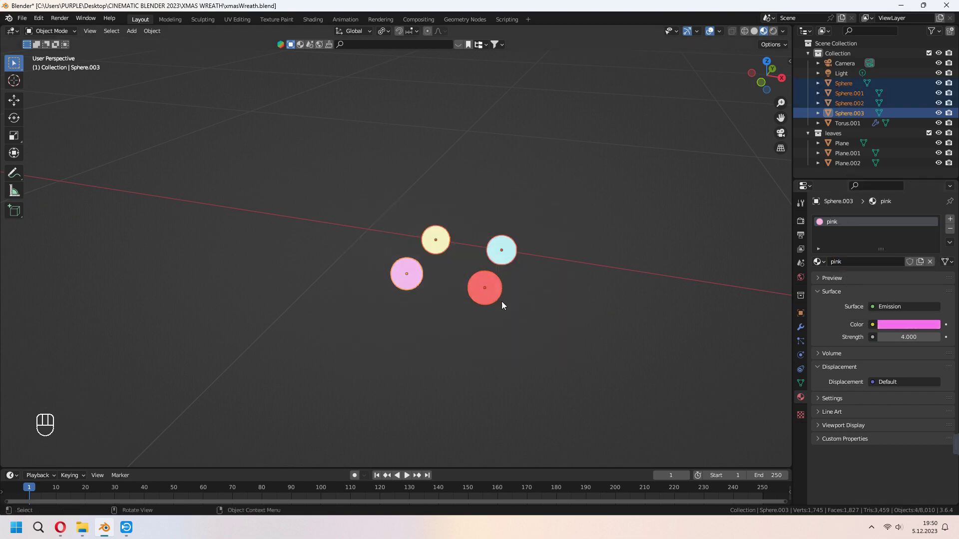
key(m)
click(596, 253)
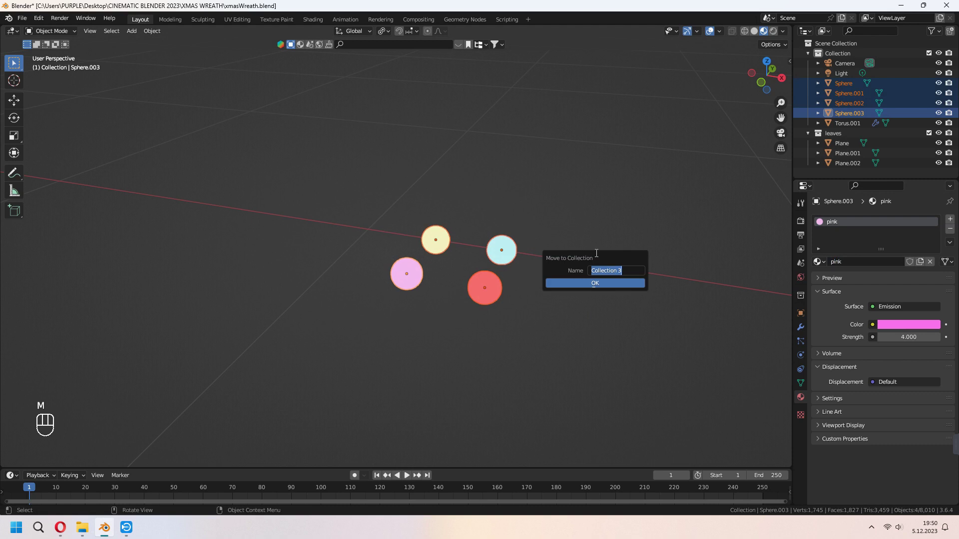
text(leds)
key(Return)
scroll(596, 252, down, 10)
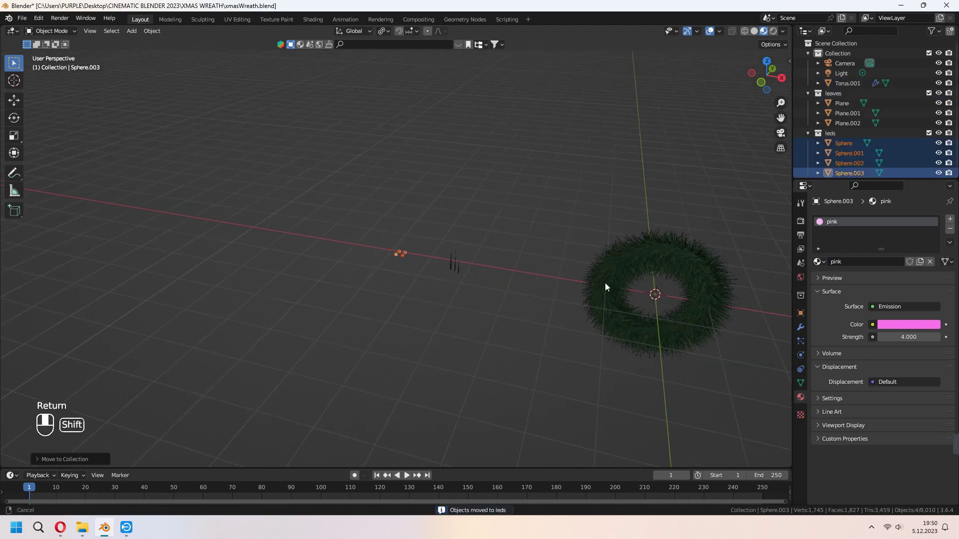
Select the wreath torus and bring up its Particles settings.
mouse_move(604, 282)
shift+middle_down()
mouse_move(422, 274)
mouse_move(466, 274)
shift+middle_up()
click(421, 274)
scroll(532, 289, up, 3)
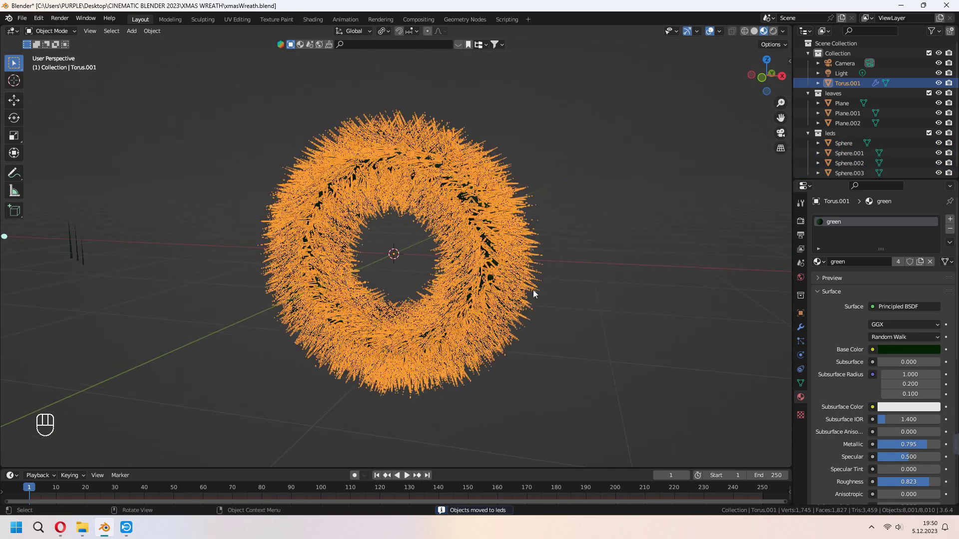
click(801, 342)
Add a second hair particle system to the wreath with hair length 0.27 m.
click(950, 219)
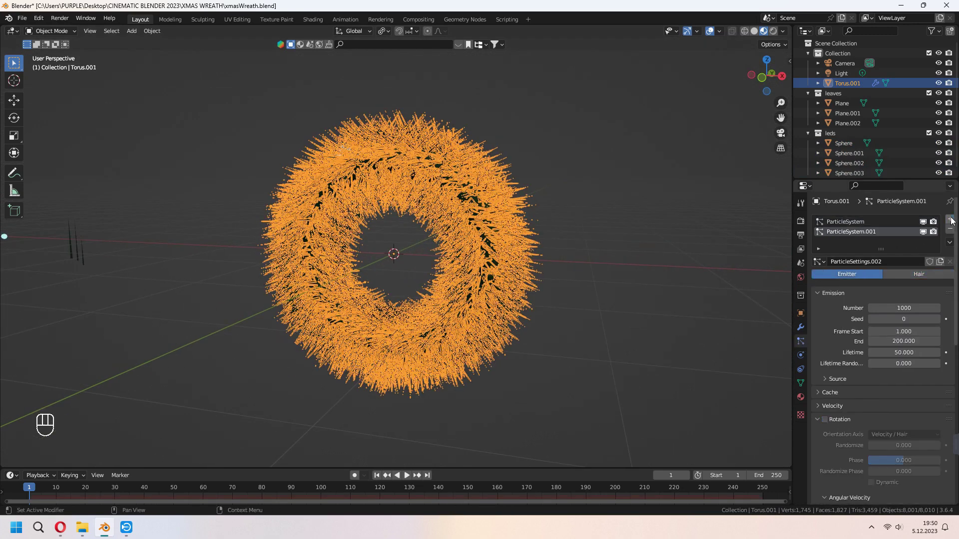
middle_drag(705, 290, 706, 310)
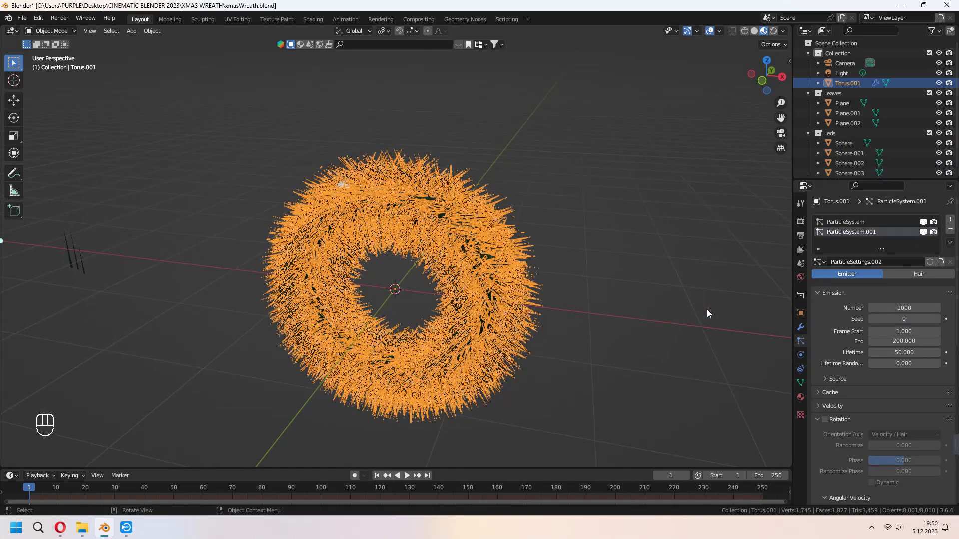
click(919, 273)
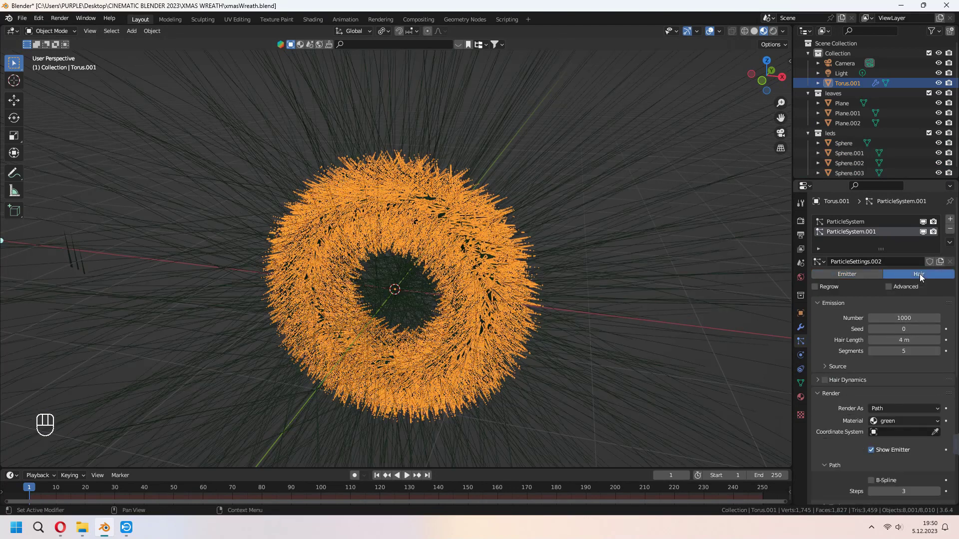
drag(904, 339, 846, 339)
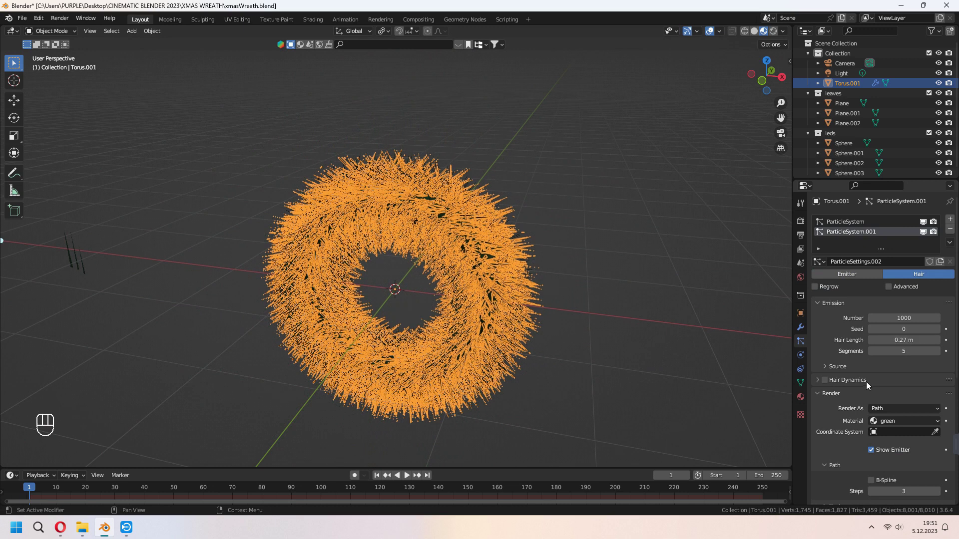
scroll(834, 408, down, 2)
scroll(842, 401, down, 2)
Render the hair as the 'leds' collection at scale 1.23 and preview in Rendered shading.
click(904, 289)
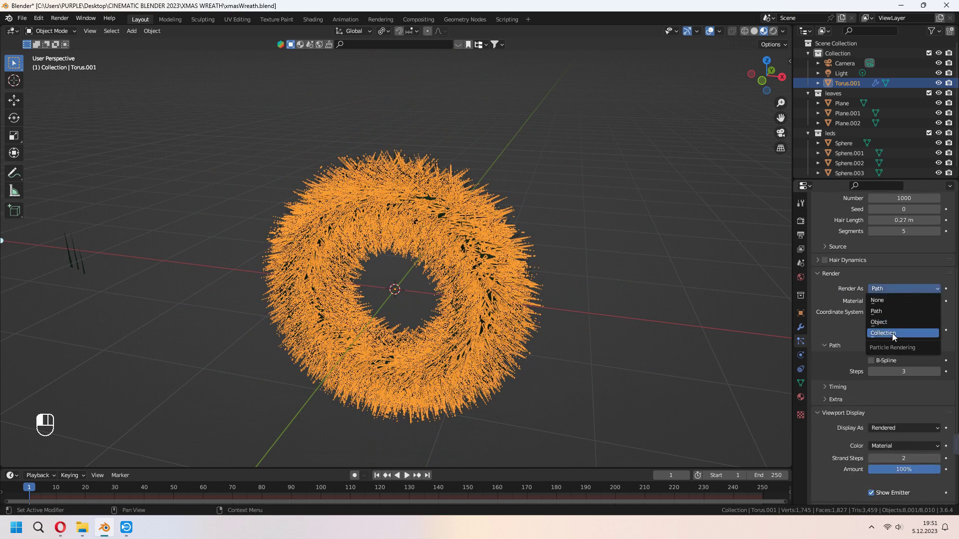
click(890, 337)
click(897, 362)
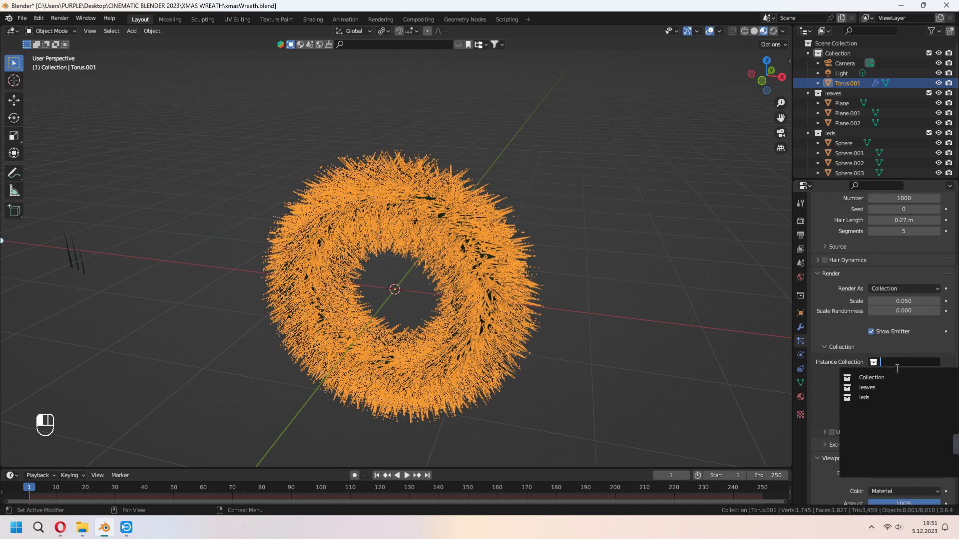
click(884, 396)
mouse_move(676, 384)
middle_down()
mouse_move(676, 376)
mouse_move(719, 375)
middle_up()
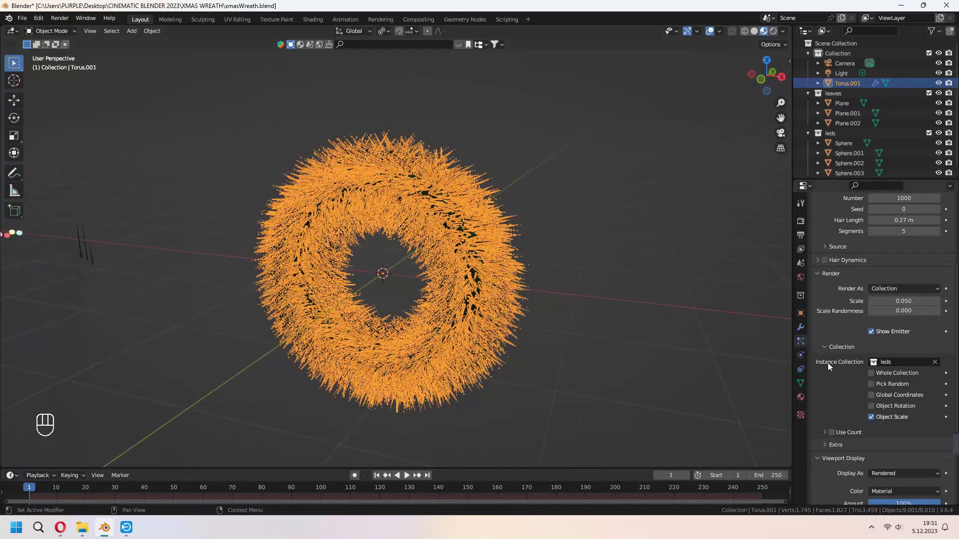
drag(903, 301, 929, 300)
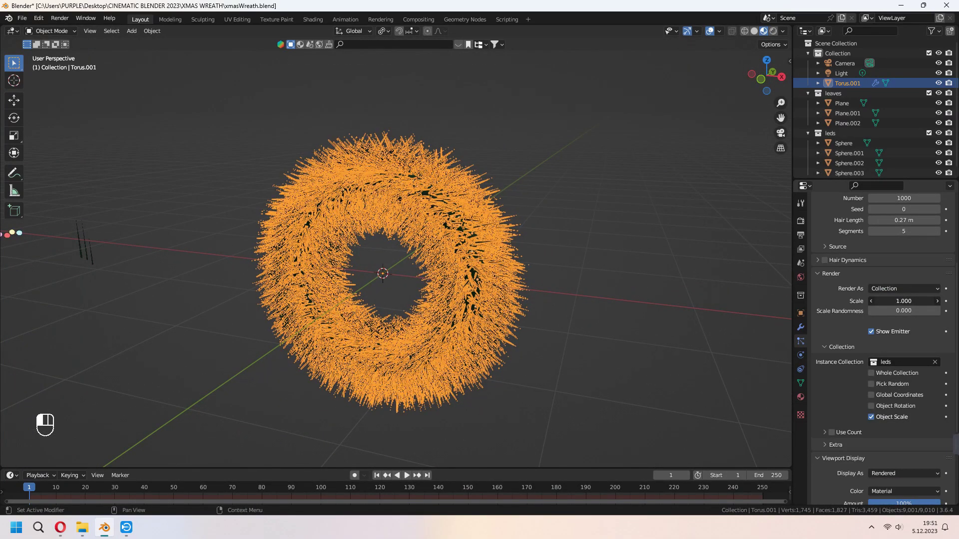
drag(903, 300, 911, 300)
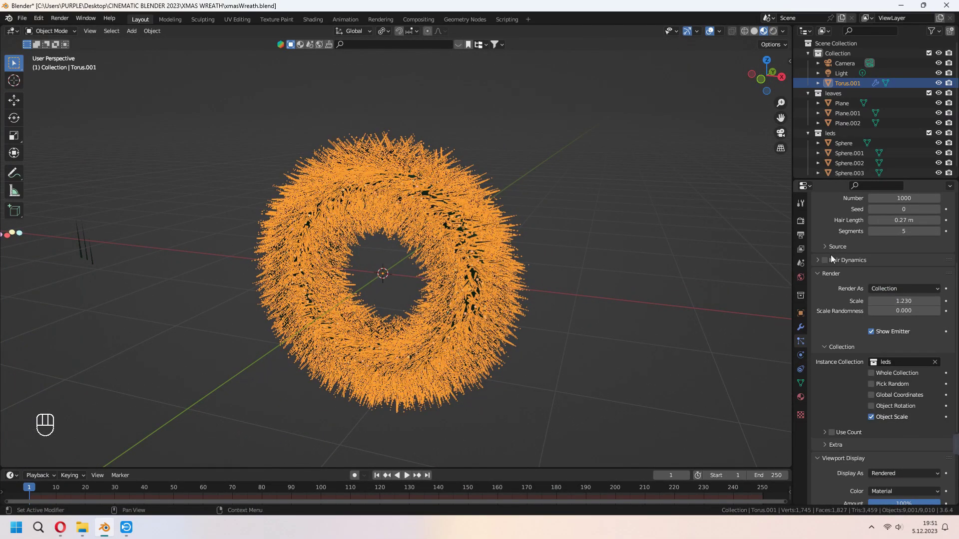
click(772, 31)
Hide the dark backdrop plane and move the selected leaf planes left along X.
click(606, 311)
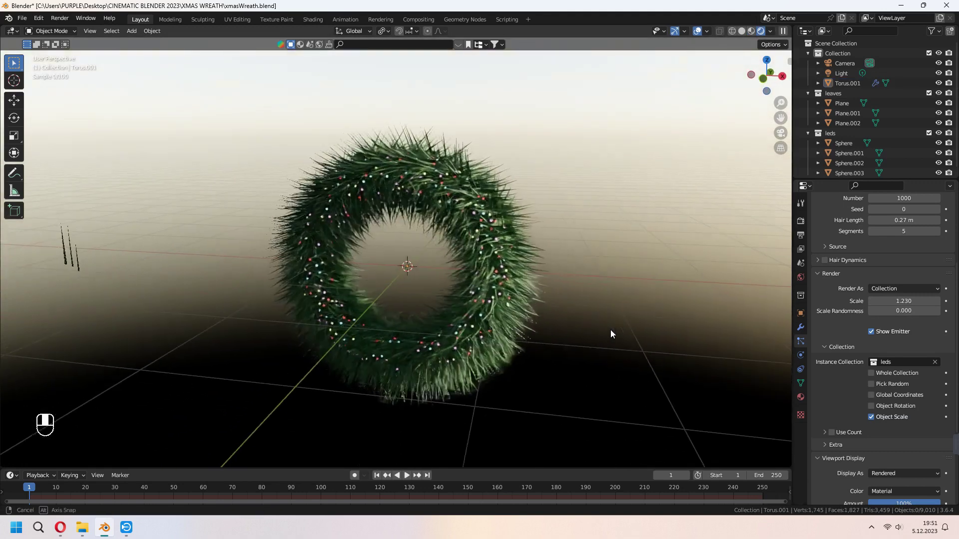
scroll(611, 330, up, 3)
shift+middle_drag(611, 329, 611, 293)
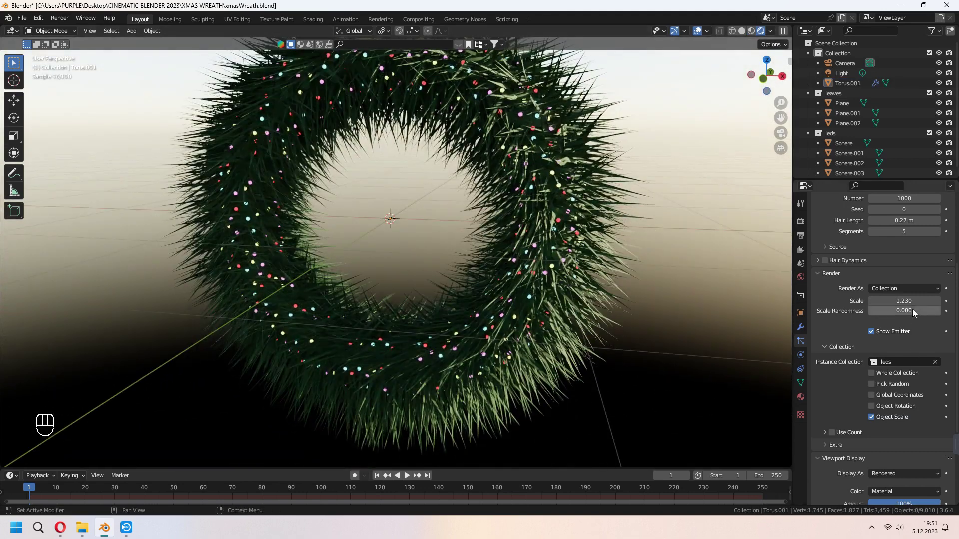
mouse_move(904, 300)
mouse_down()
mouse_move(869, 300)
mouse_move(928, 300)
mouse_up()
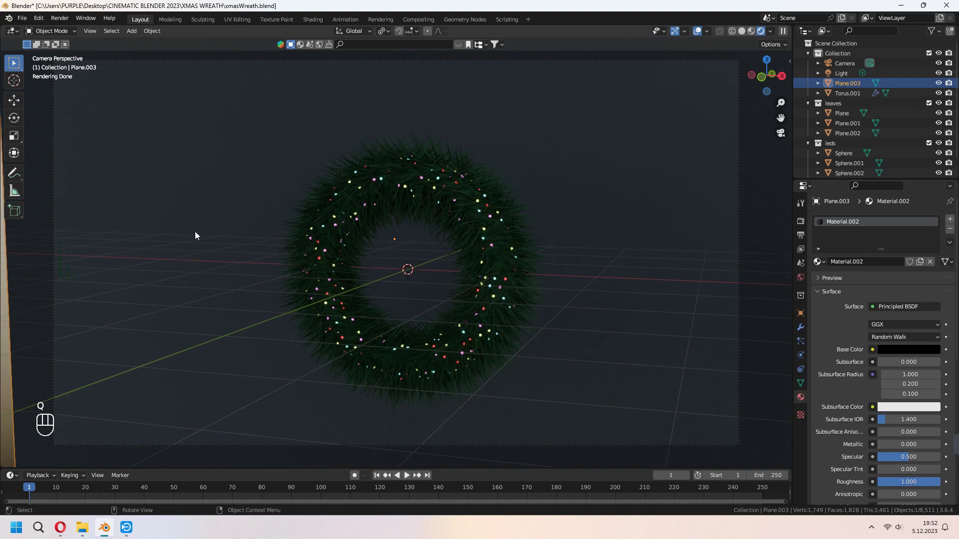
key(h)
key(g)
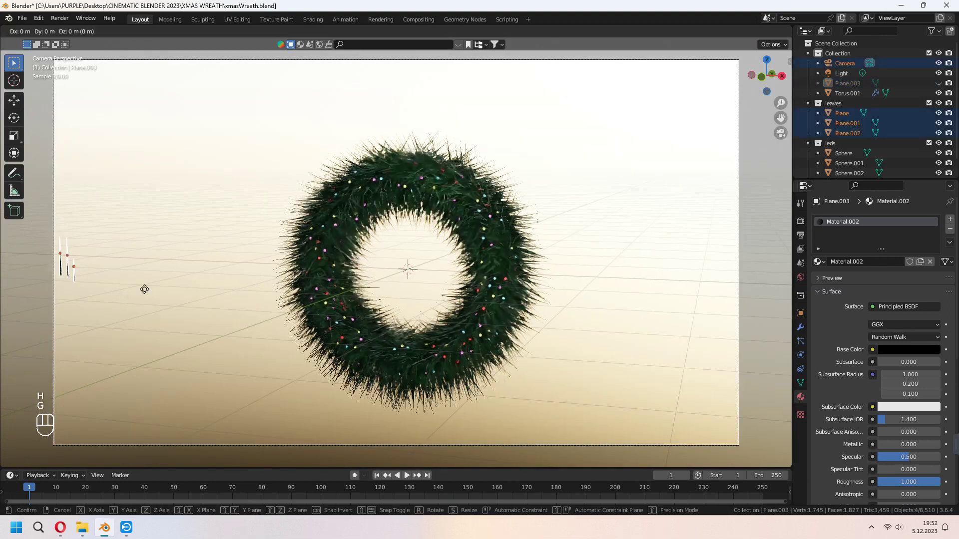
key(x)
click(102, 280)
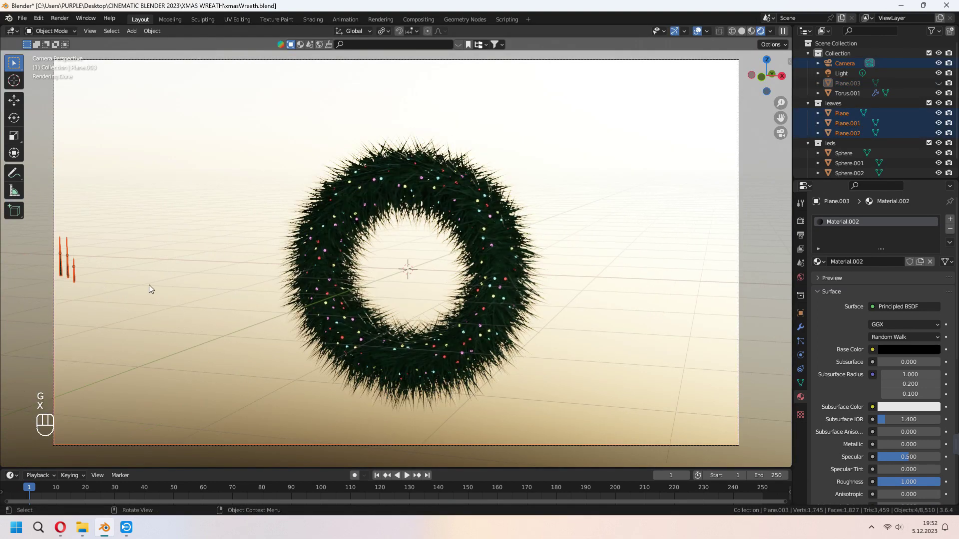
Box-select the three leaf planes, push them farther left along X, then unhide the backdrop.
click(112, 280)
drag(58, 265, 171, 289)
key(g)
key(x)
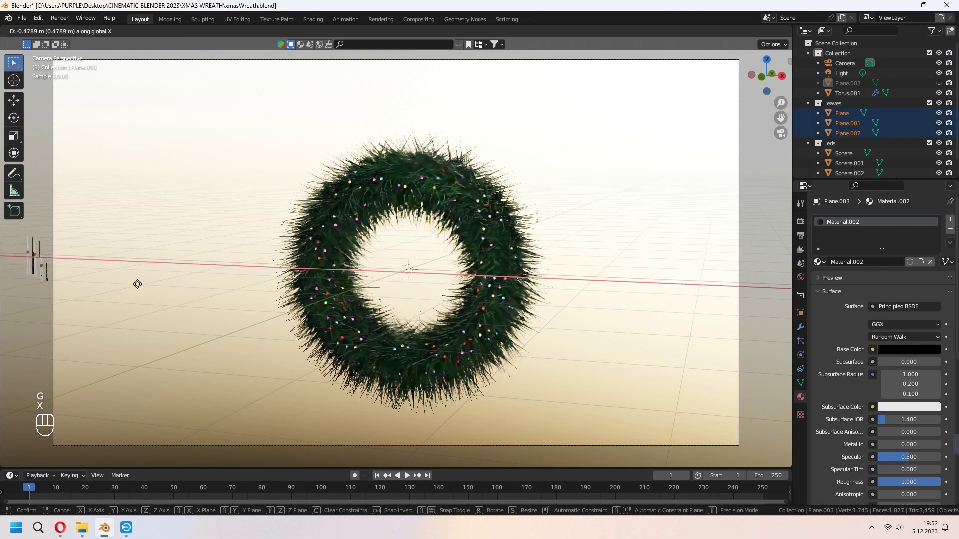
click(100, 289)
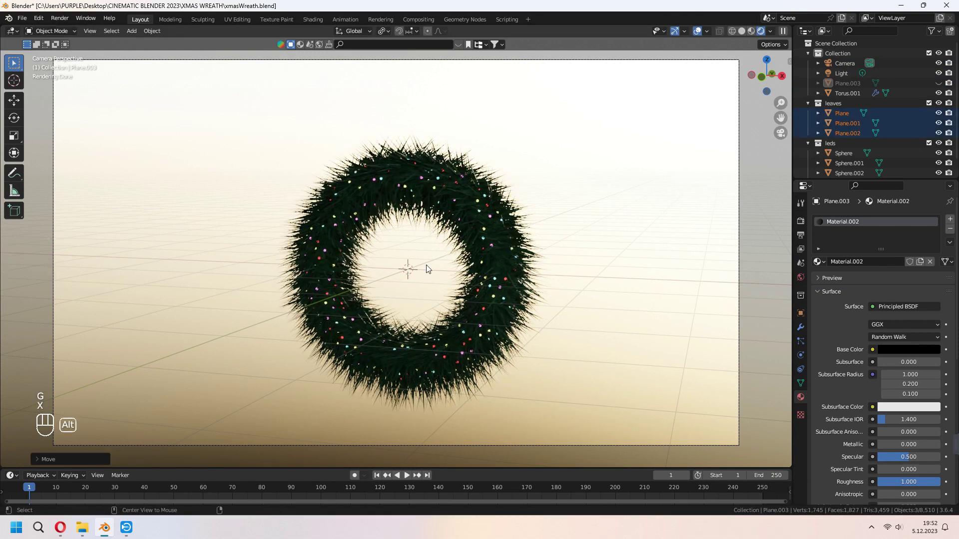
key(alt+h)
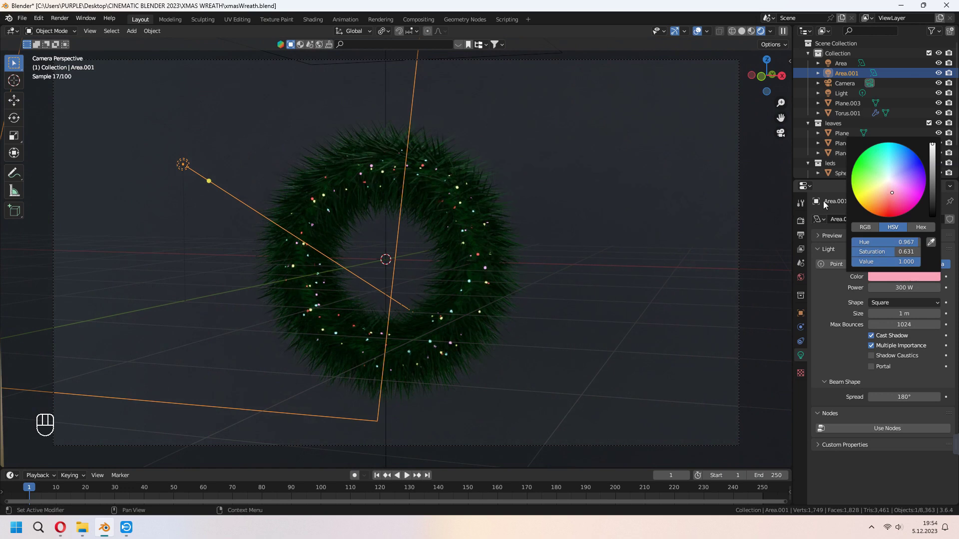
Deselect all, reframe the camera with Walk Navigation, and bring up Quick Favorites.
key(a)
key(a)
key(shift+grave)
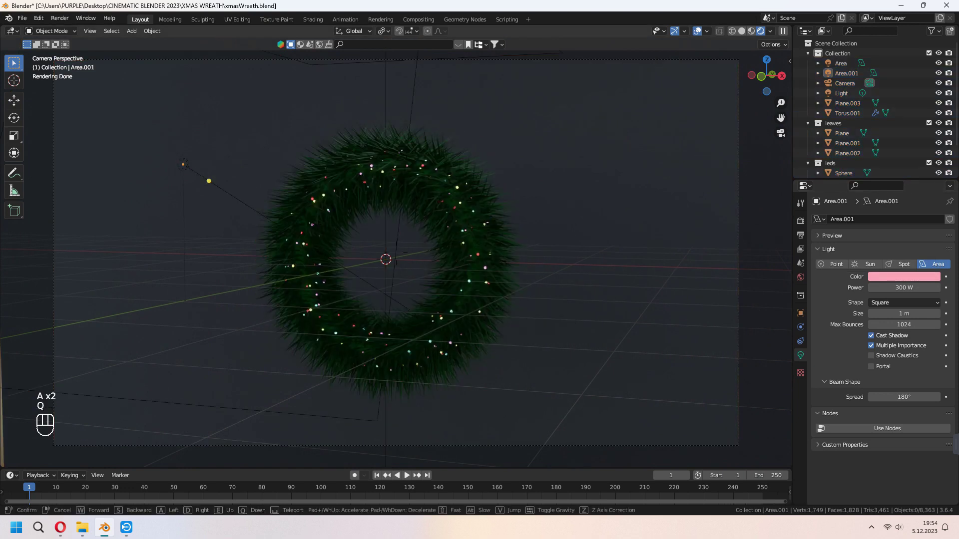
key(q)
click(558, 332)
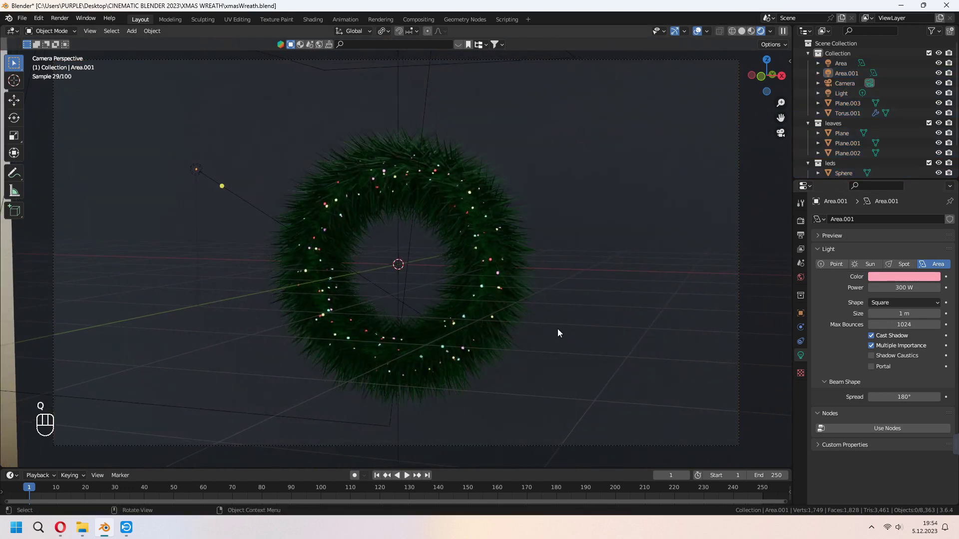
right_click(558, 328)
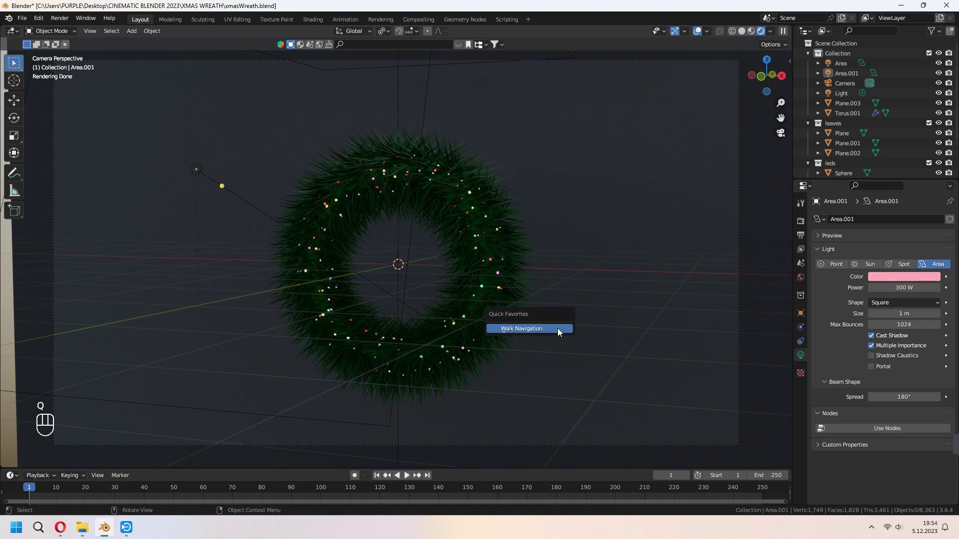